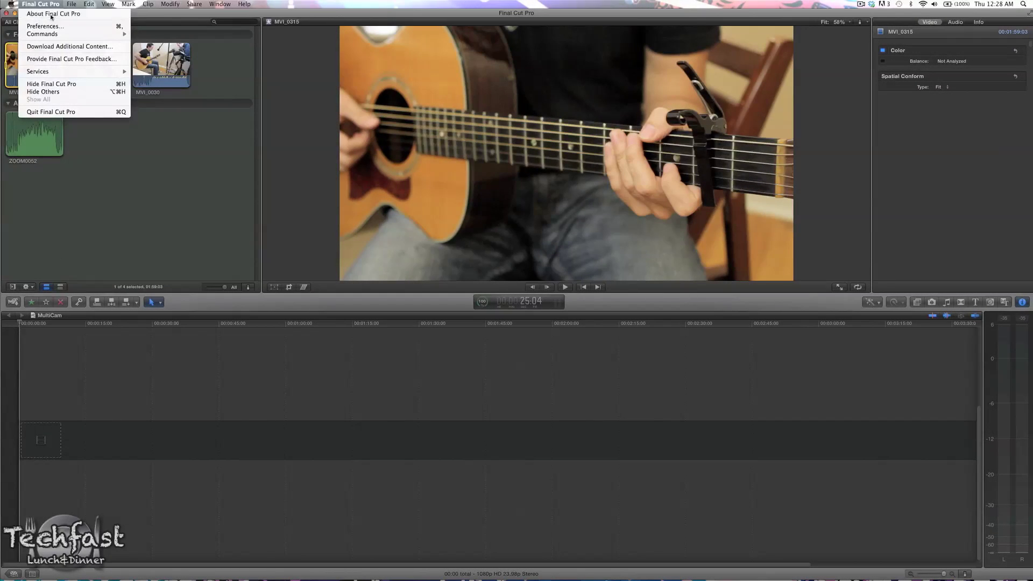
# - Check the version in the About window, then play and stop the ZOOM0052 audio clip
pyautogui.click(52, 16)
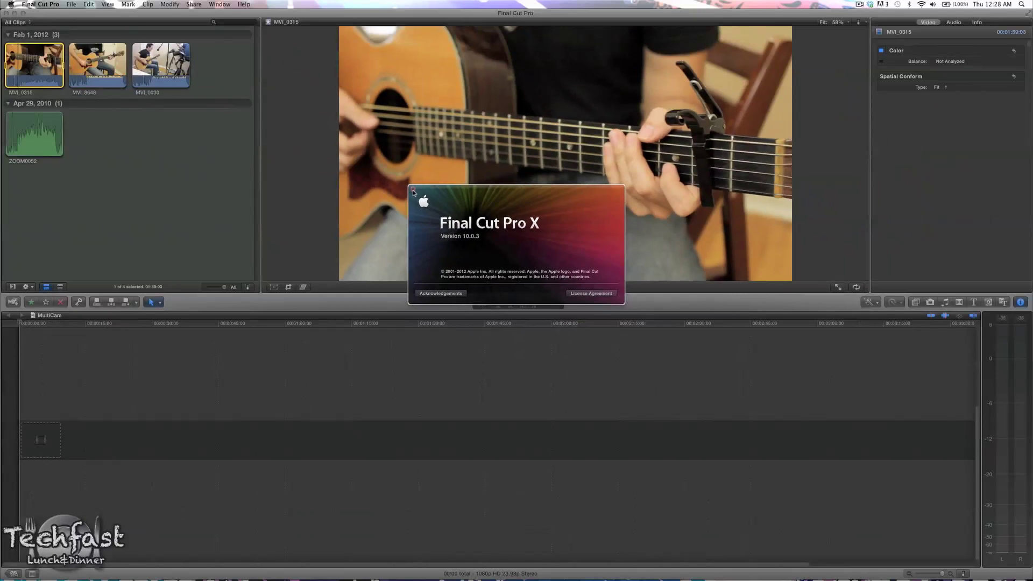
pyautogui.click(289, 119)
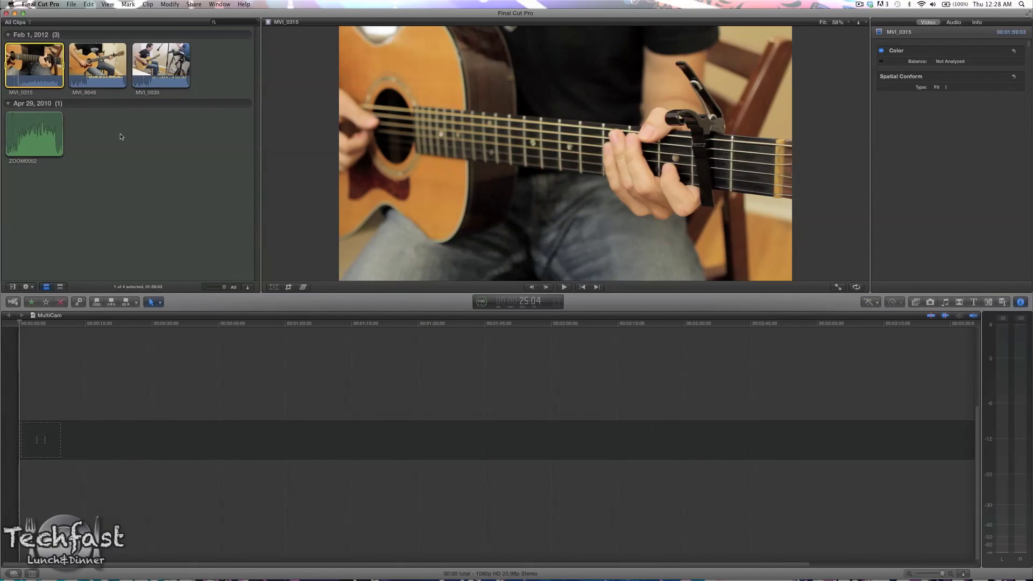
pyautogui.click(91, 128)
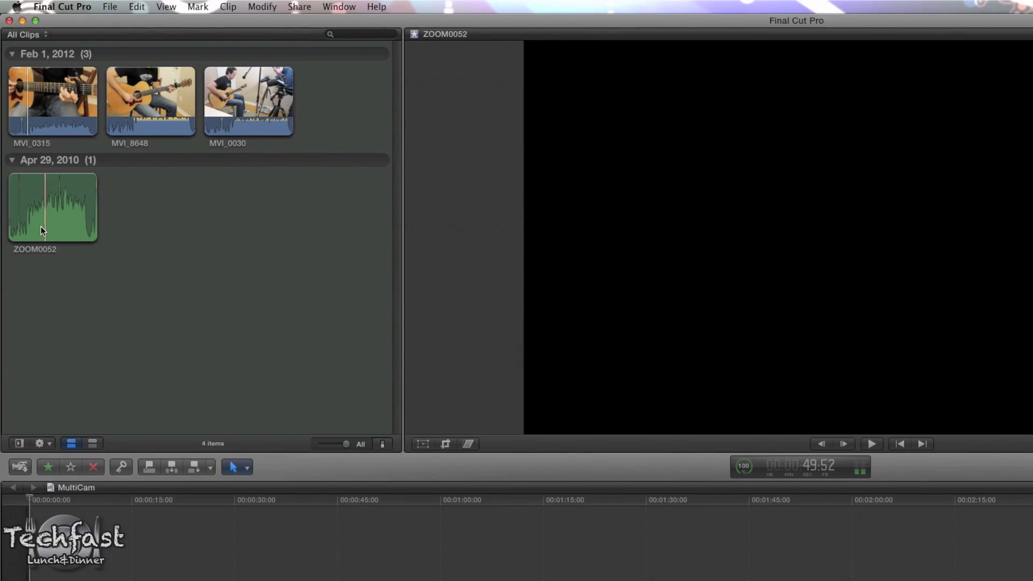
pyautogui.press('space')
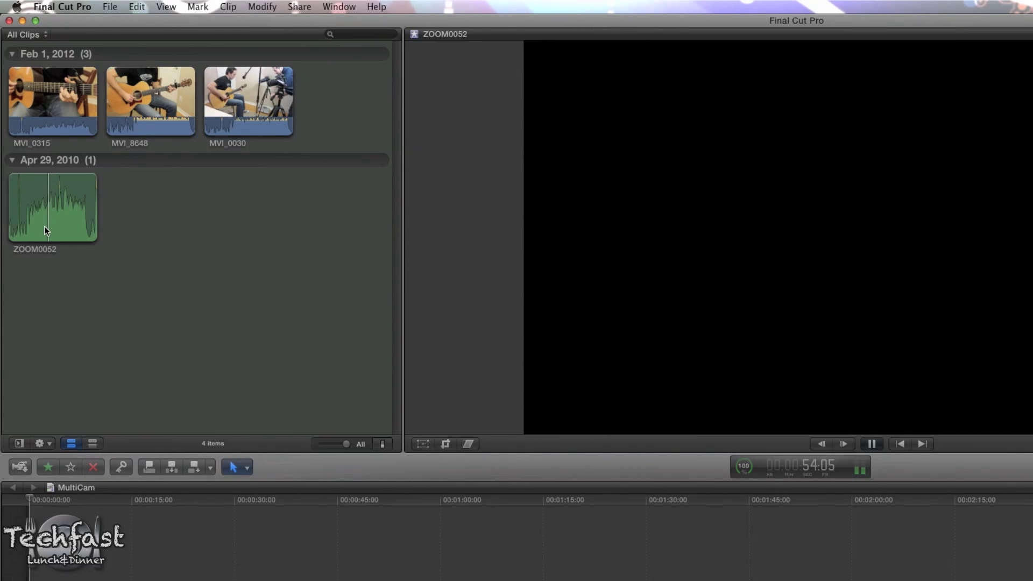
pyautogui.press('space')
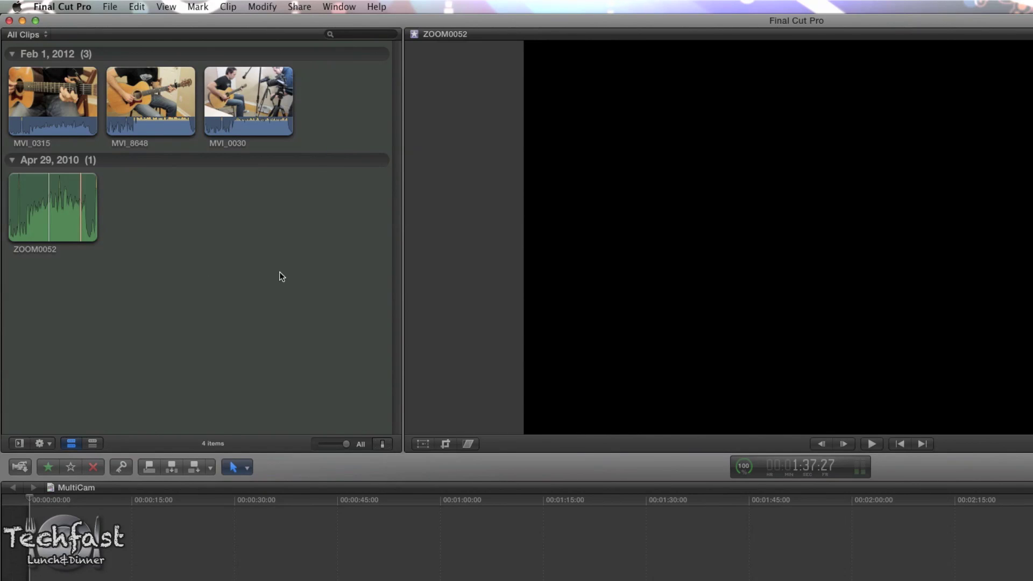
# - Select the three camera clips and ZOOM0052 and start a new multicam clip from them
pyautogui.moveTo(262, 251); pyautogui.dragTo(23, 112)
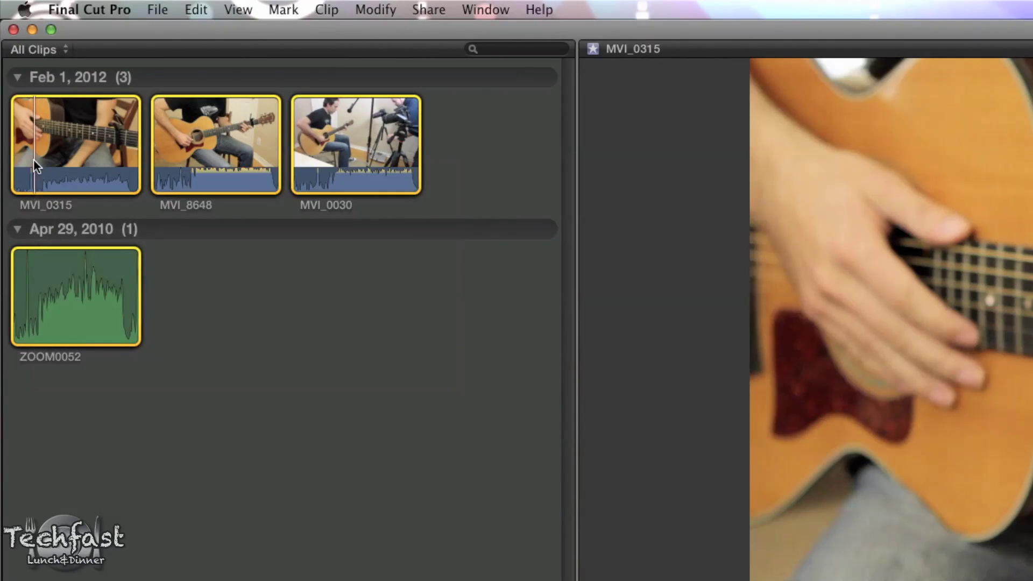
pyautogui.rightClick(85, 146)
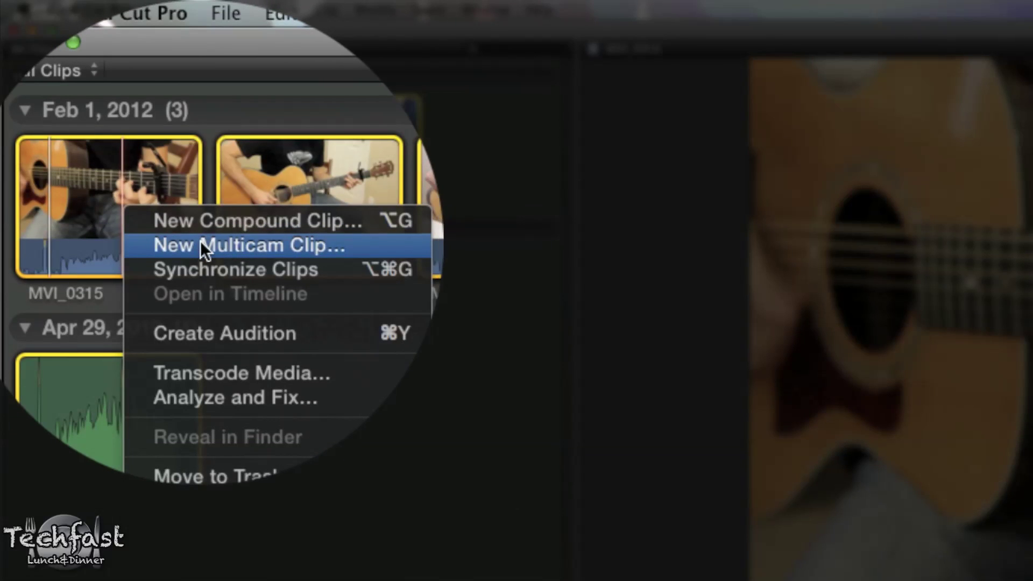
pyautogui.click(199, 245)
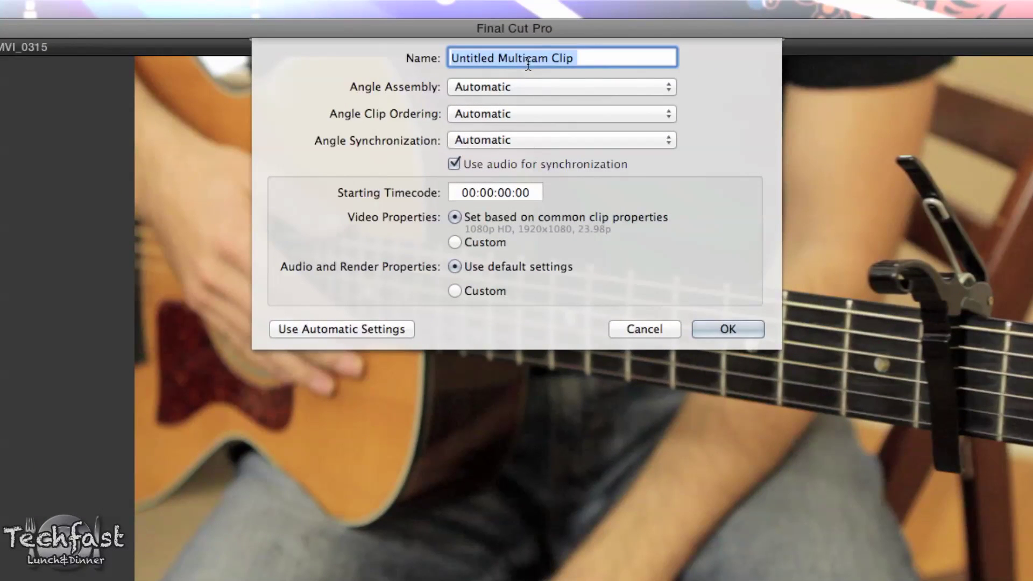
# - Name it 'Acoustic Guitar Test' with Automatic angle sync and audio synchronization on
pyautogui.write('ACous')
pyautogui.press('BackSpace')
pyautogui.press('BackSpace')
pyautogui.press('BackSpace')
pyautogui.press('BackSpace')
pyautogui.write('cou')
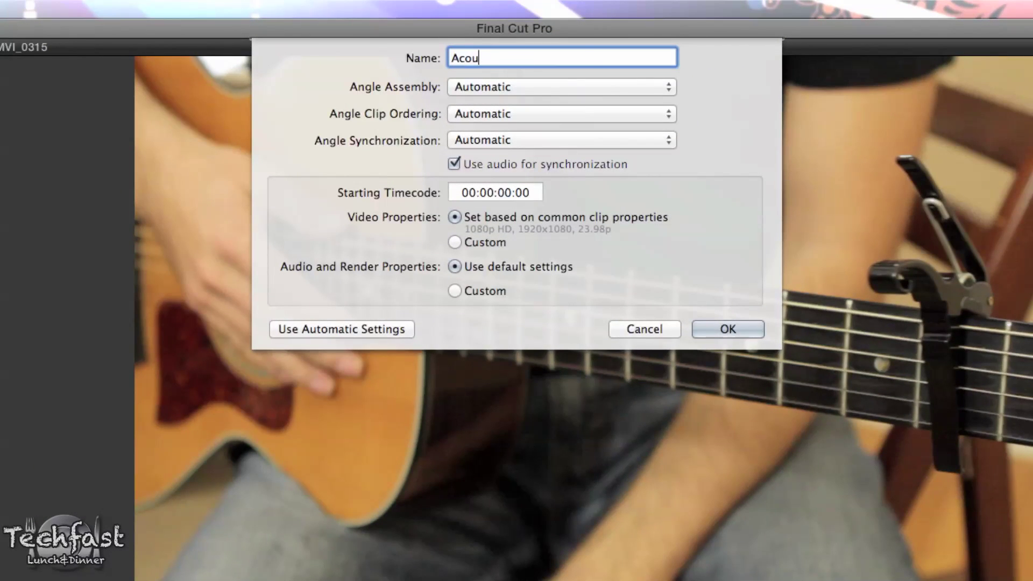
pyautogui.write('stic Guitar Tes')
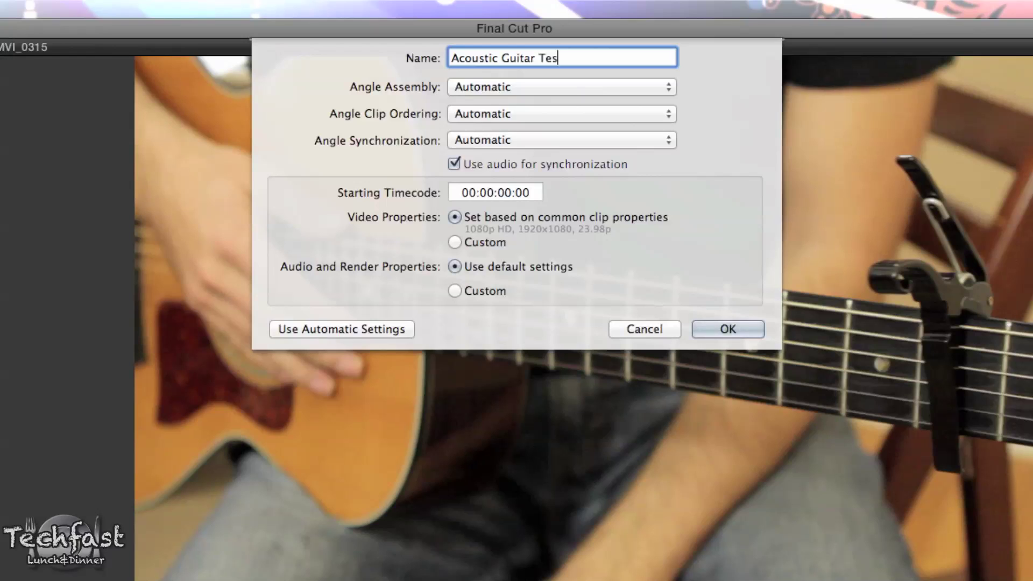
pyautogui.write('t')
pyautogui.click(455, 163)
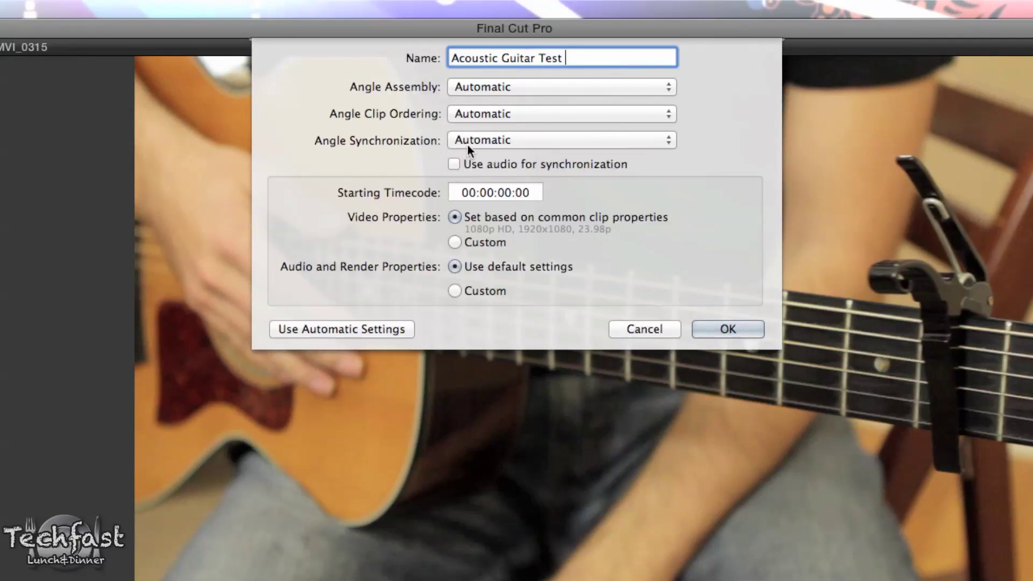
pyautogui.click(467, 142)
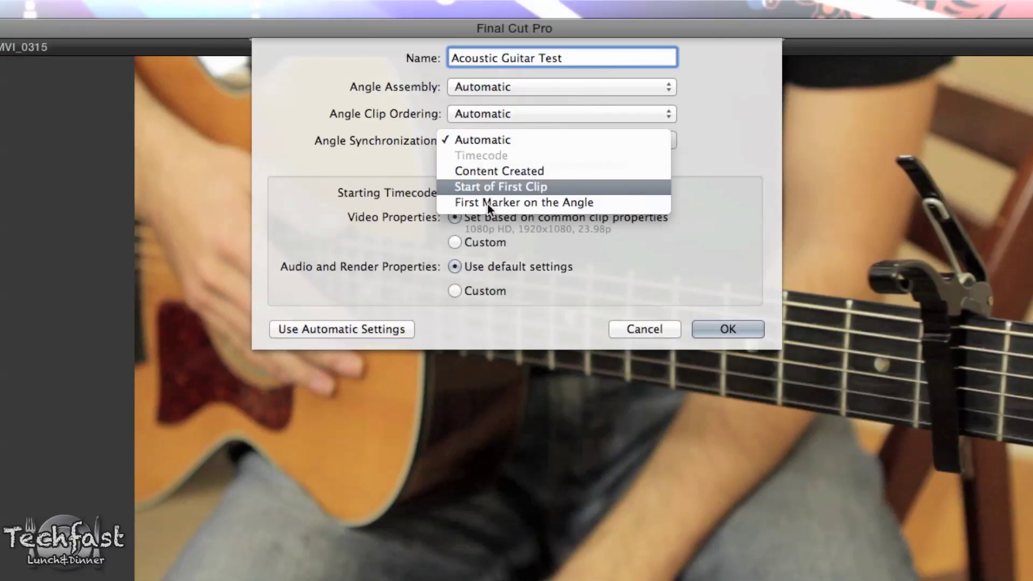
pyautogui.click(407, 159)
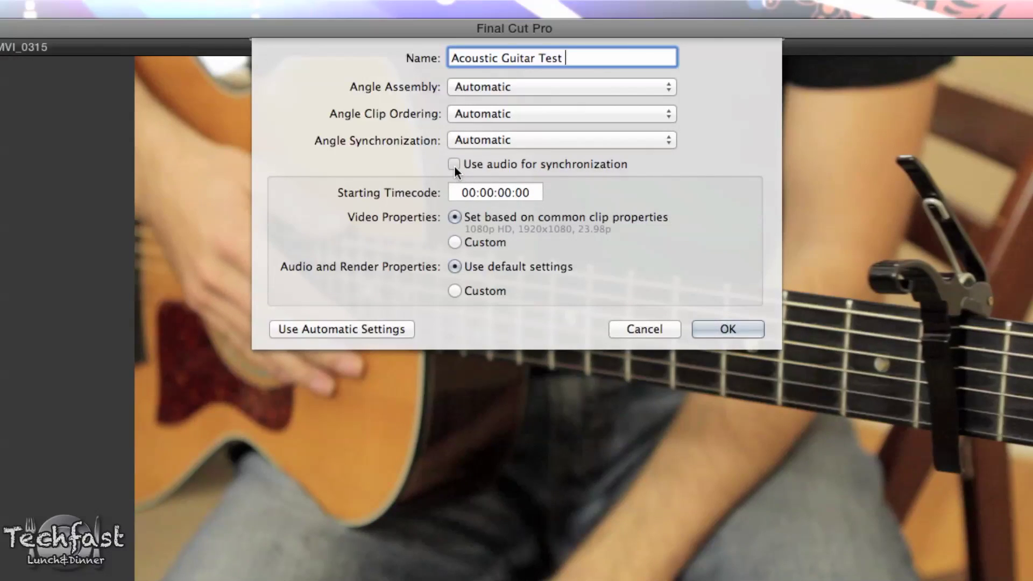
pyautogui.click(454, 164)
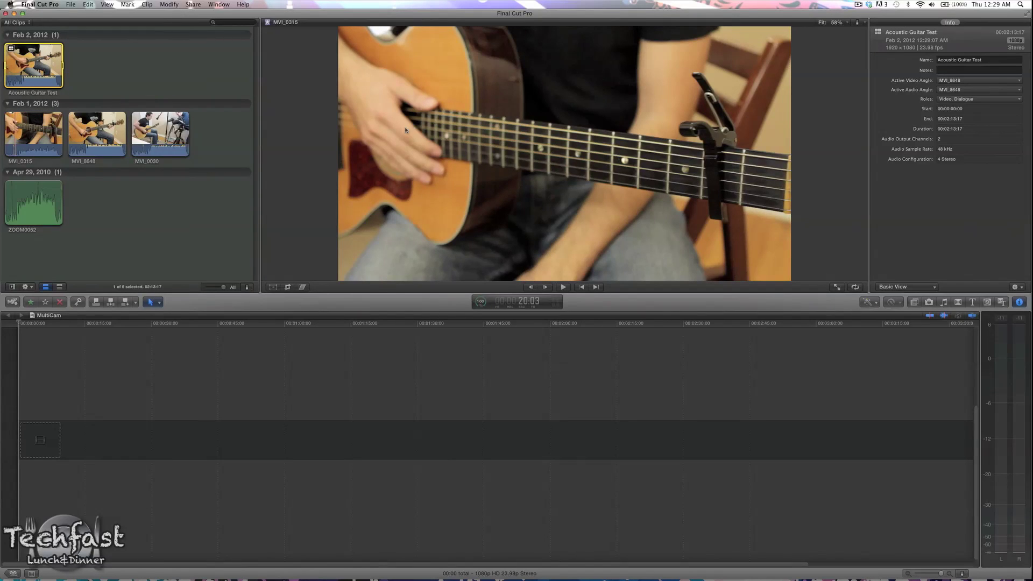
pyautogui.click(122, 77)
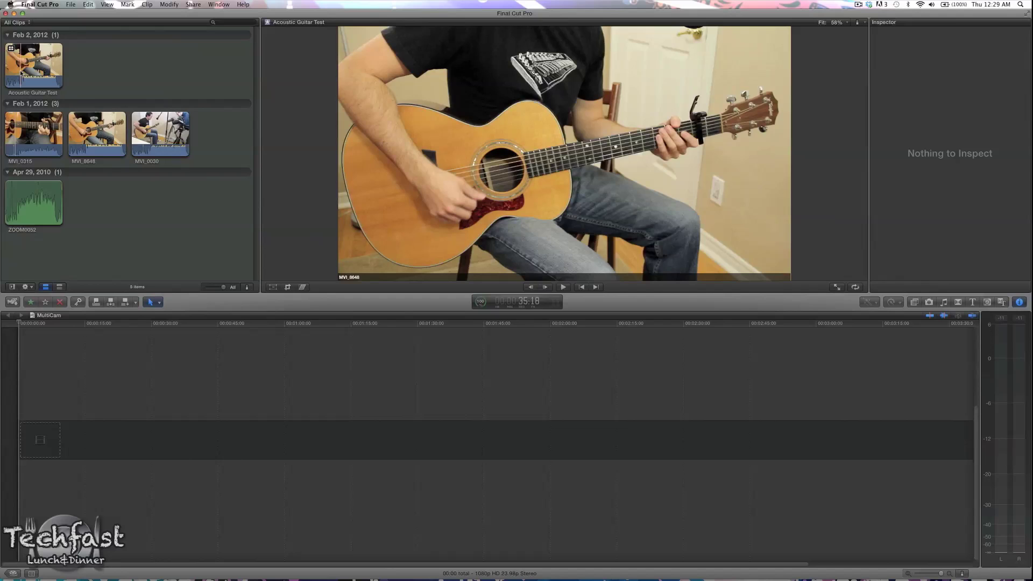
pyautogui.click(39, 69)
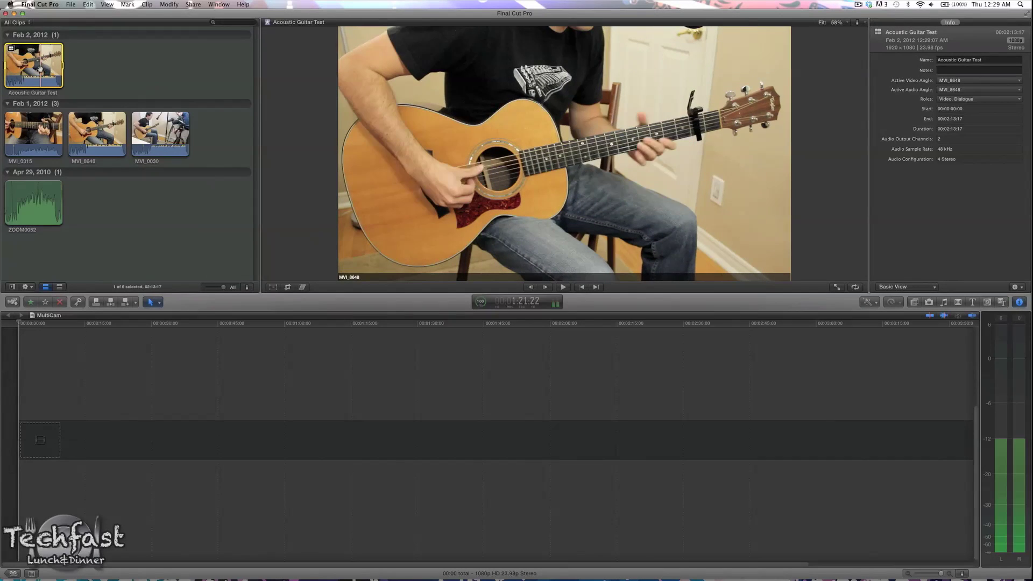
pyautogui.doubleClick(40, 68)
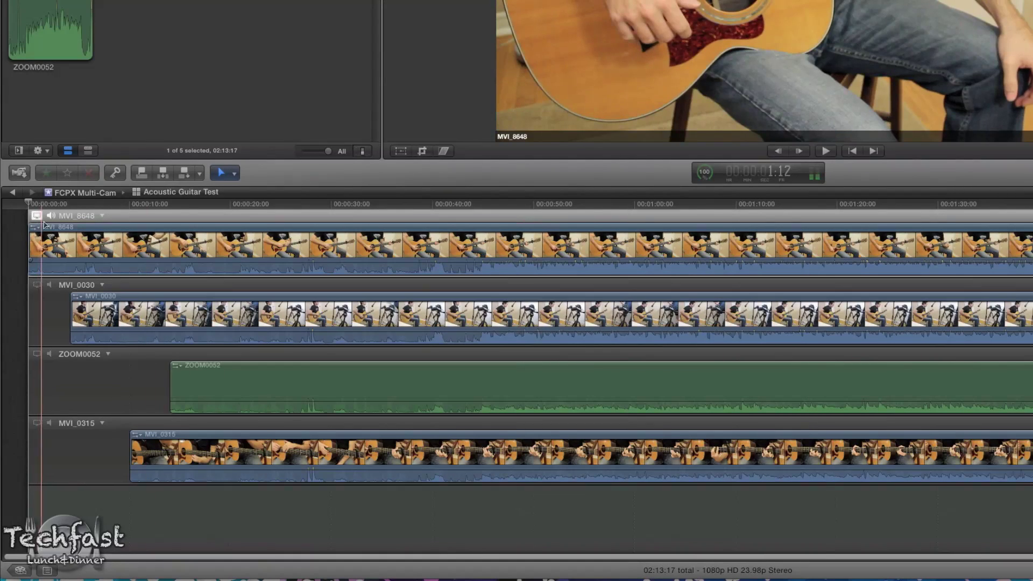
pyautogui.click(51, 354)
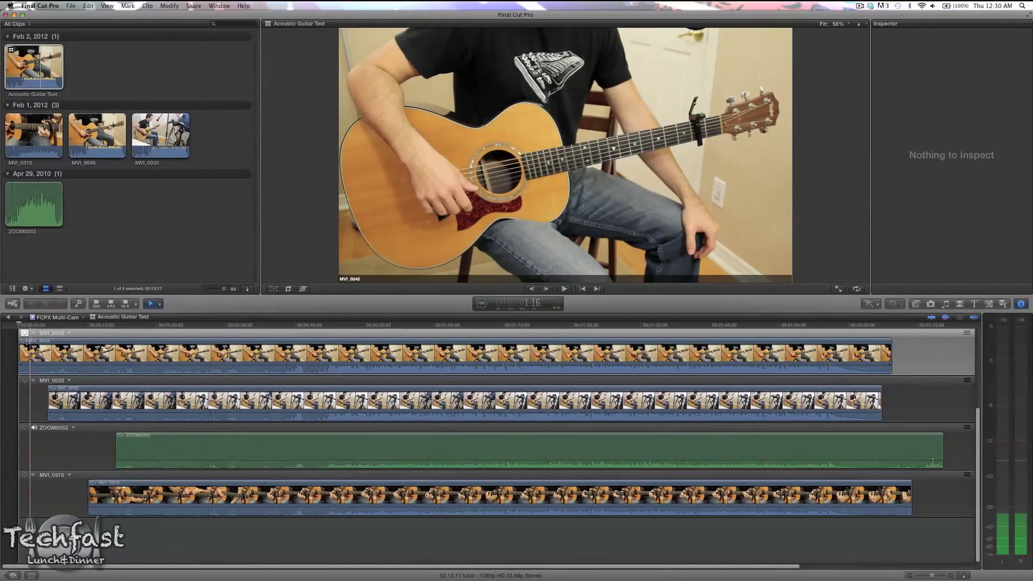
pyautogui.click(25, 380)
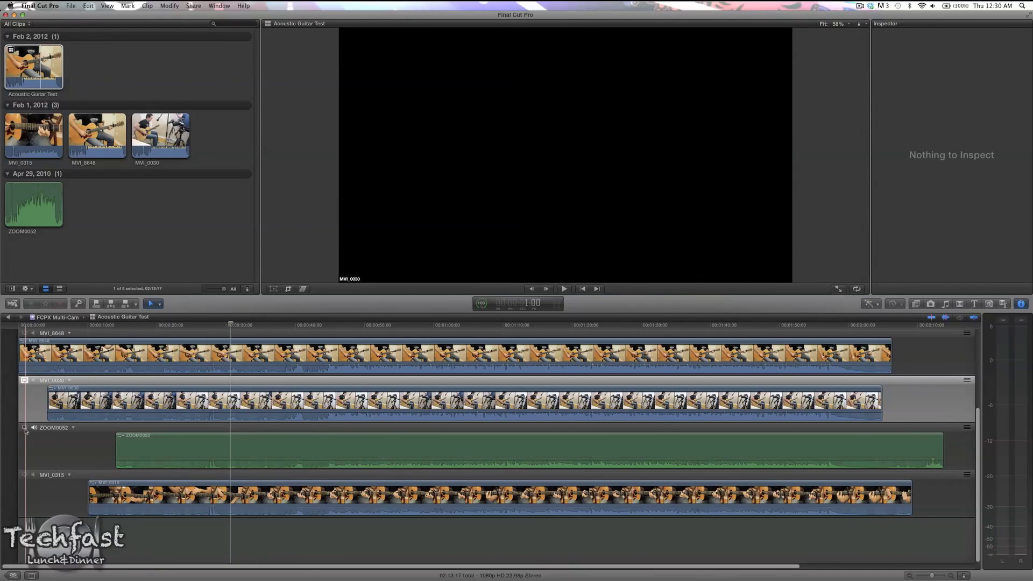
pyautogui.click(25, 428)
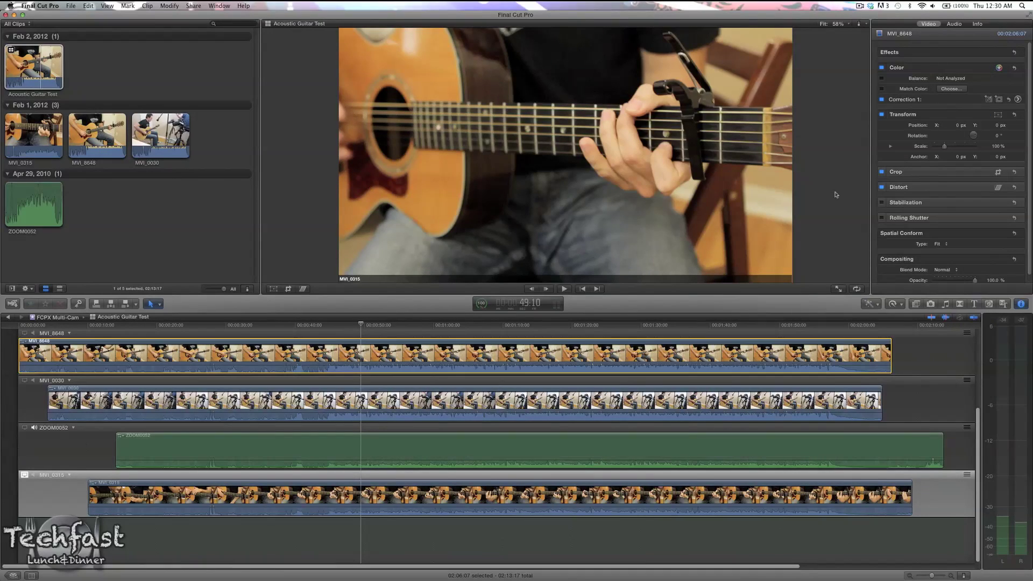
pyautogui.click(8, 318)
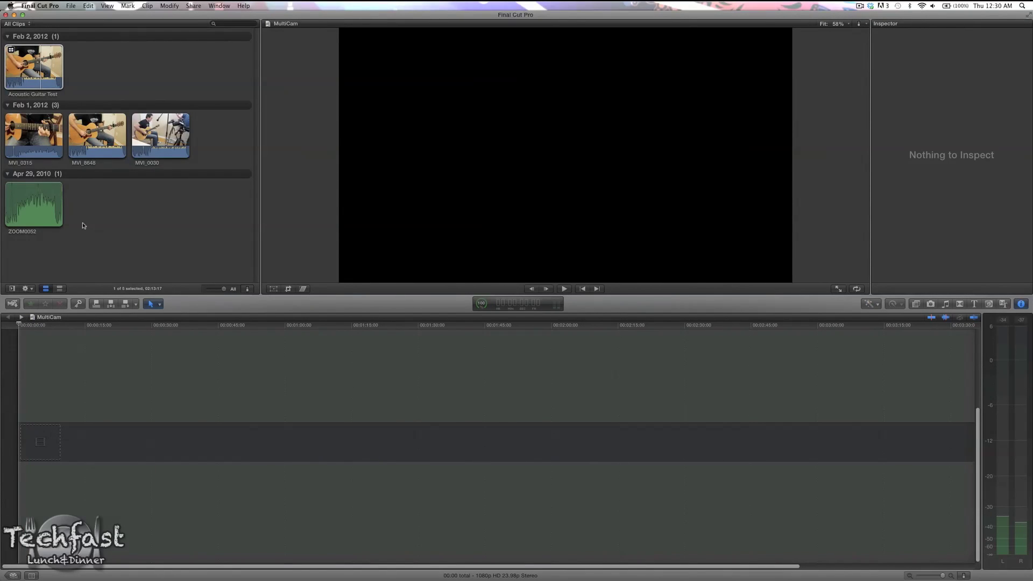
pyautogui.click(32, 71)
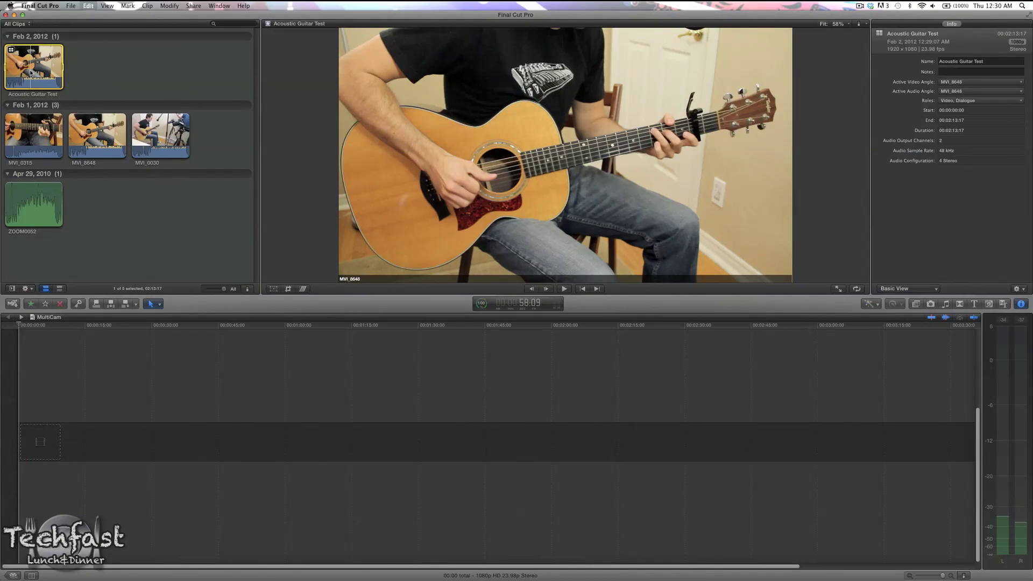
pyautogui.press('e')
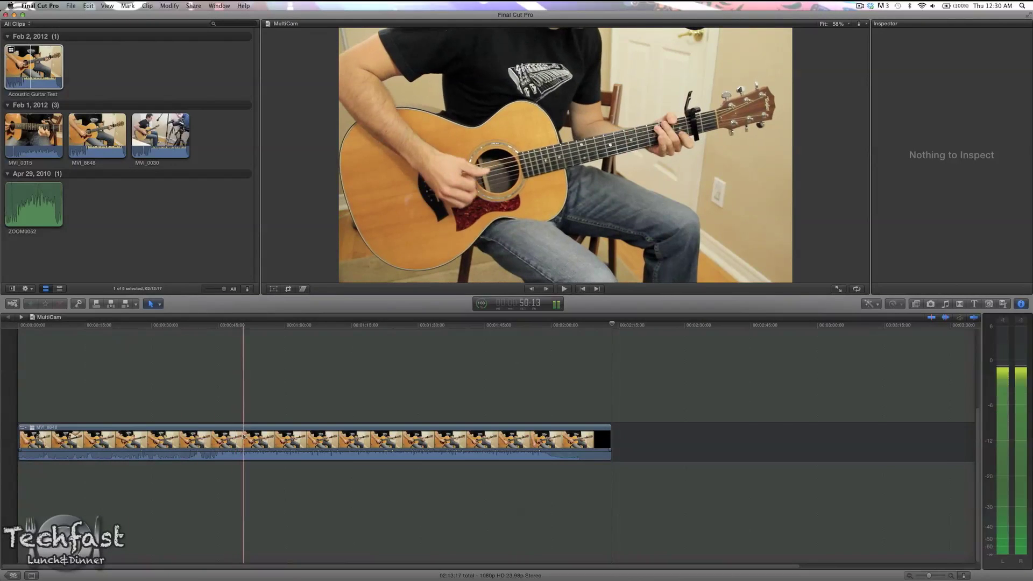
pyautogui.click(243, 437)
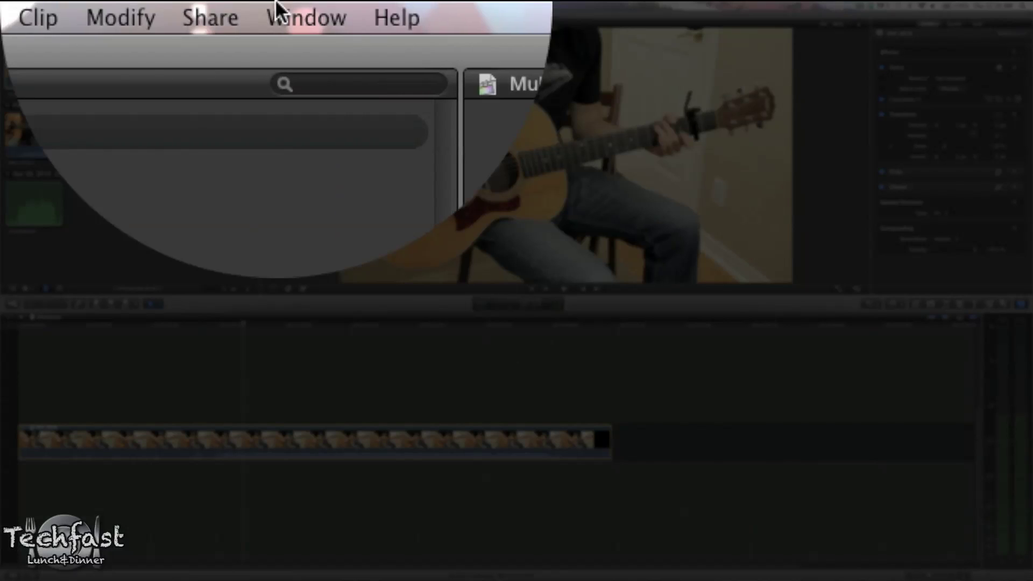
pyautogui.click(214, 5)
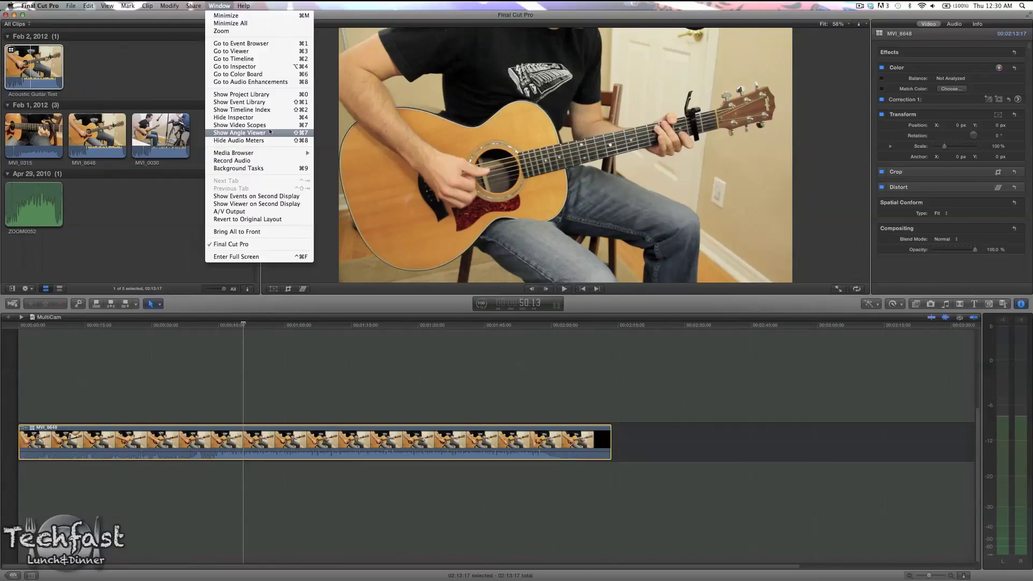
pyautogui.click(270, 132)
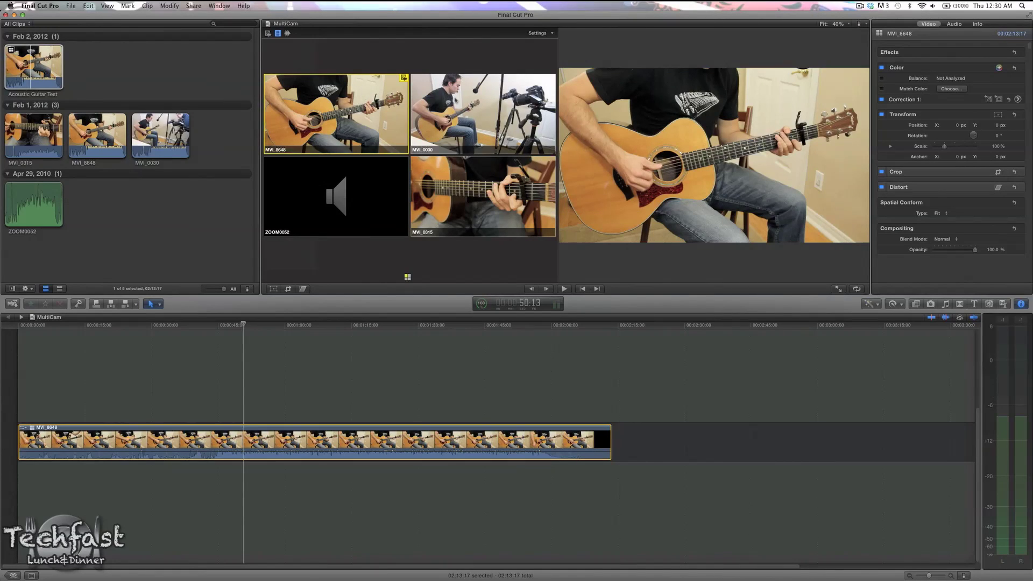
# - Undo the trial cut to MVI_0030 and play to find where the playing starts at 43:10
pyautogui.click(454, 100)
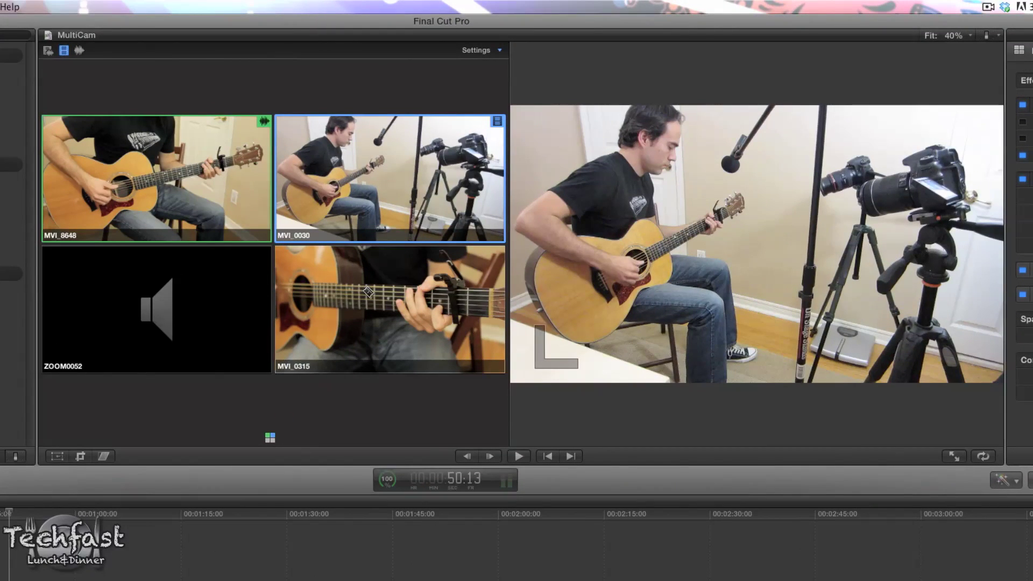
pyautogui.press('1')
pyautogui.press('space')
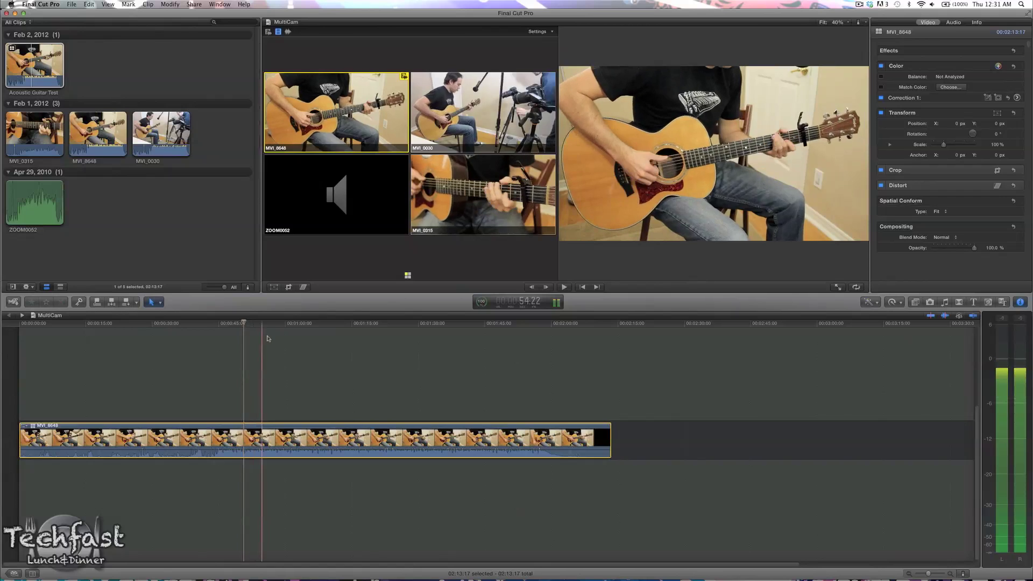
pyautogui.press('space')
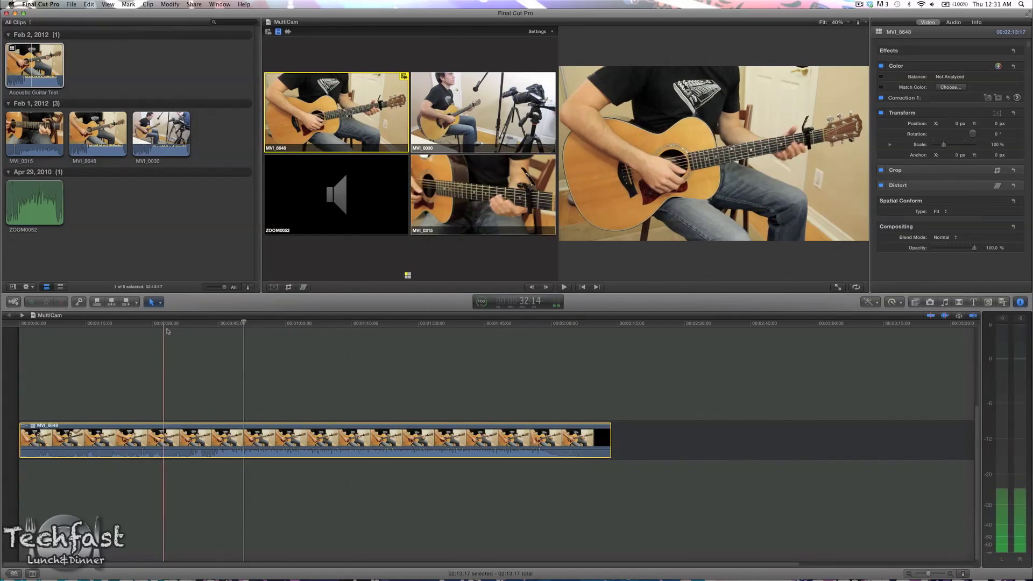
pyautogui.press('space')
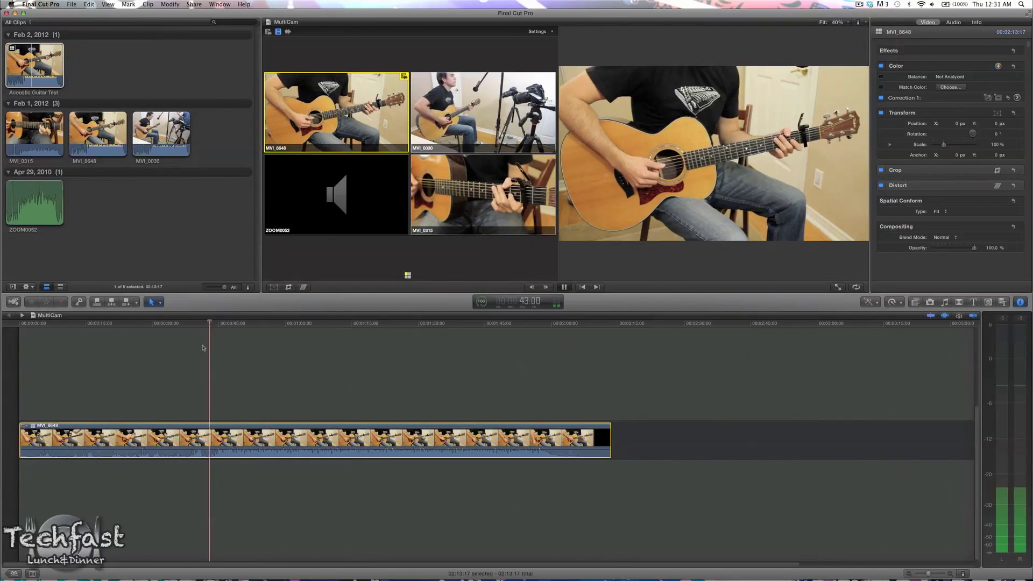
pyautogui.press('space')
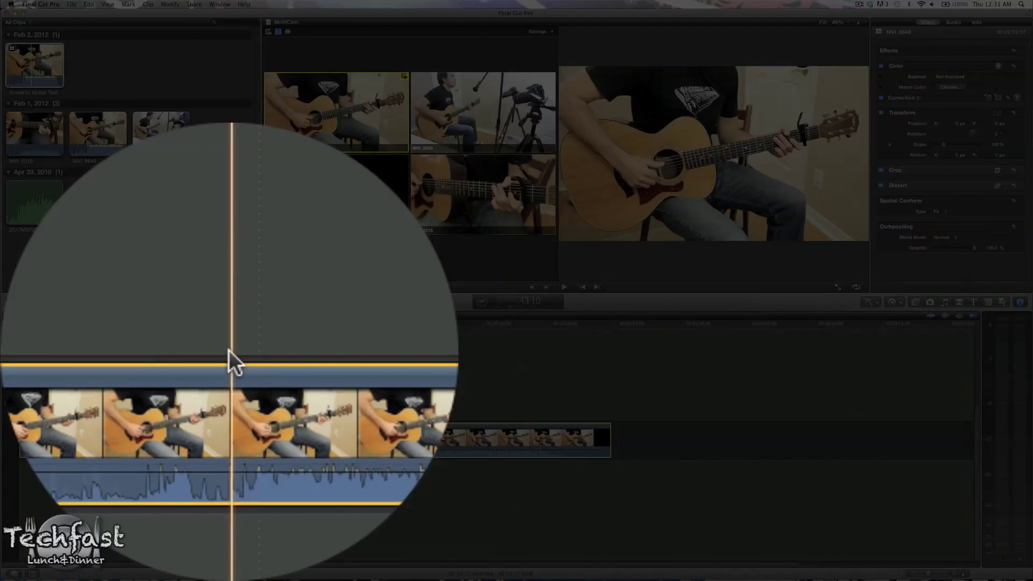
# - Blade the clip at 43:10, delete the opening 43 seconds, and play the result
pyautogui.press('b')
pyautogui.click(237, 356)
pyautogui.press('a')
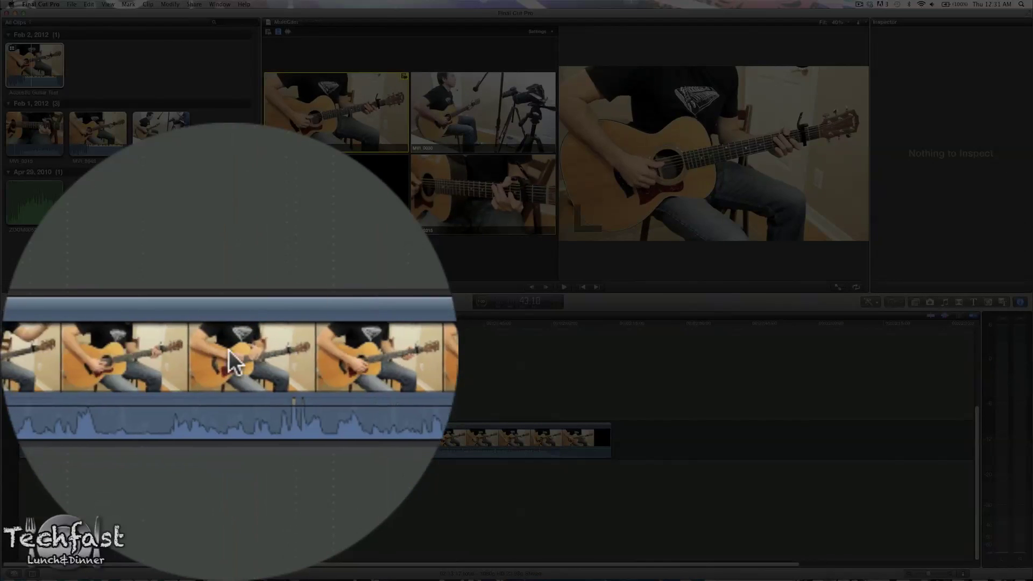
pyautogui.click(108, 439)
pyautogui.press('Delete')
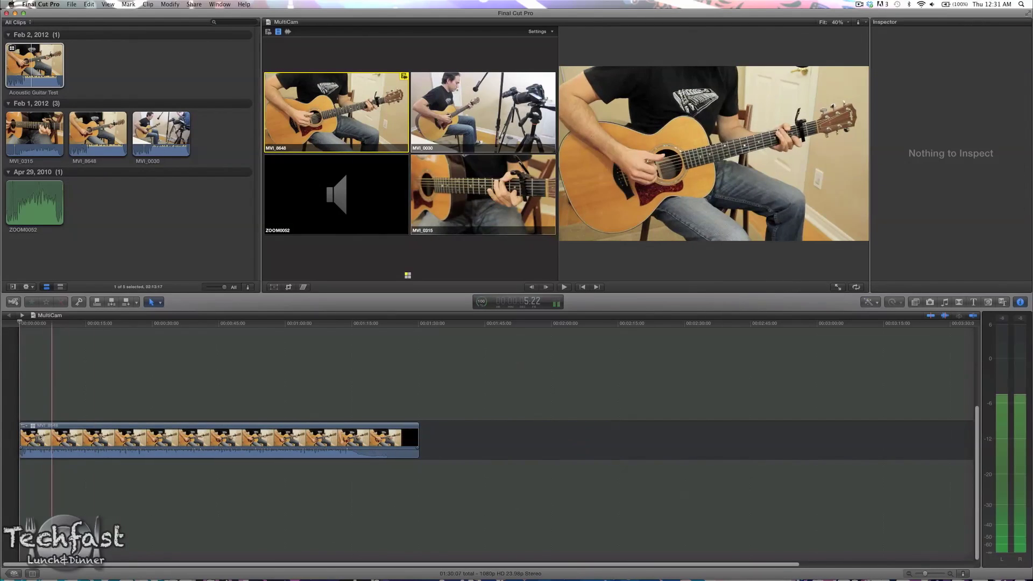
pyautogui.press('space')
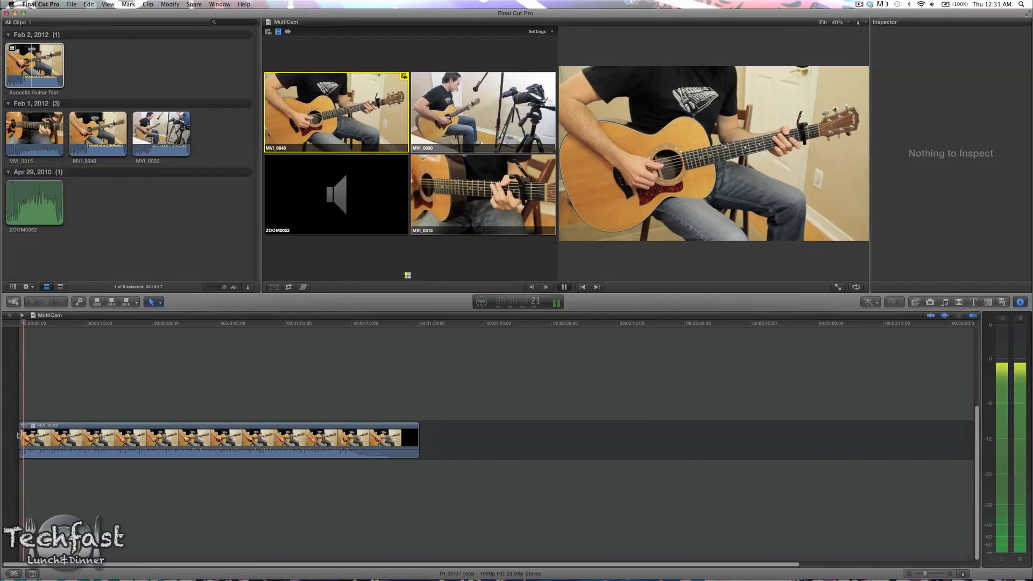
# - Switch the clip's audio and video to the ZOOM0052 angle and play it to listen
pyautogui.press('space')
pyautogui.click(19, 324)
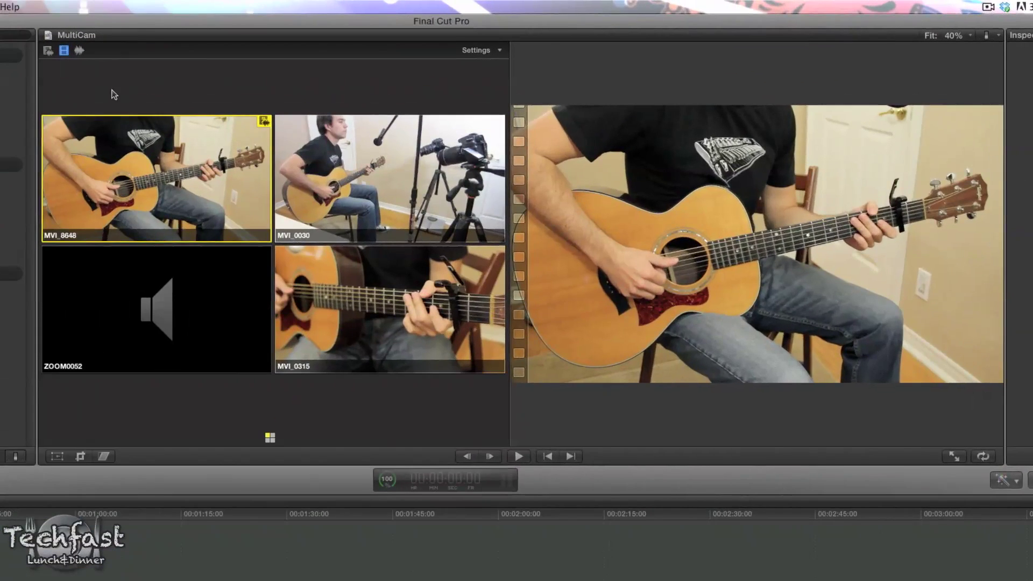
pyautogui.click(48, 50)
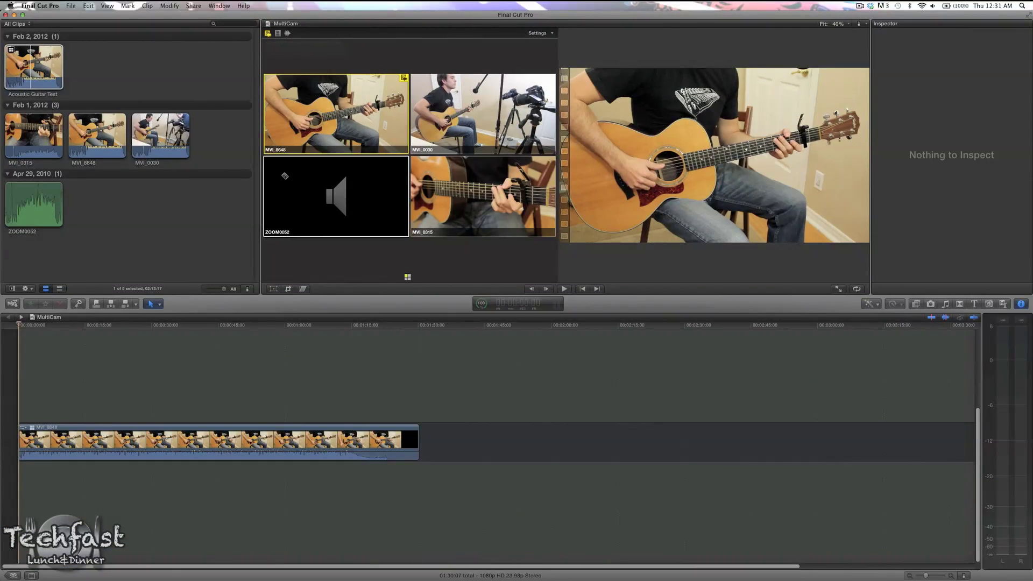
pyautogui.click(285, 176)
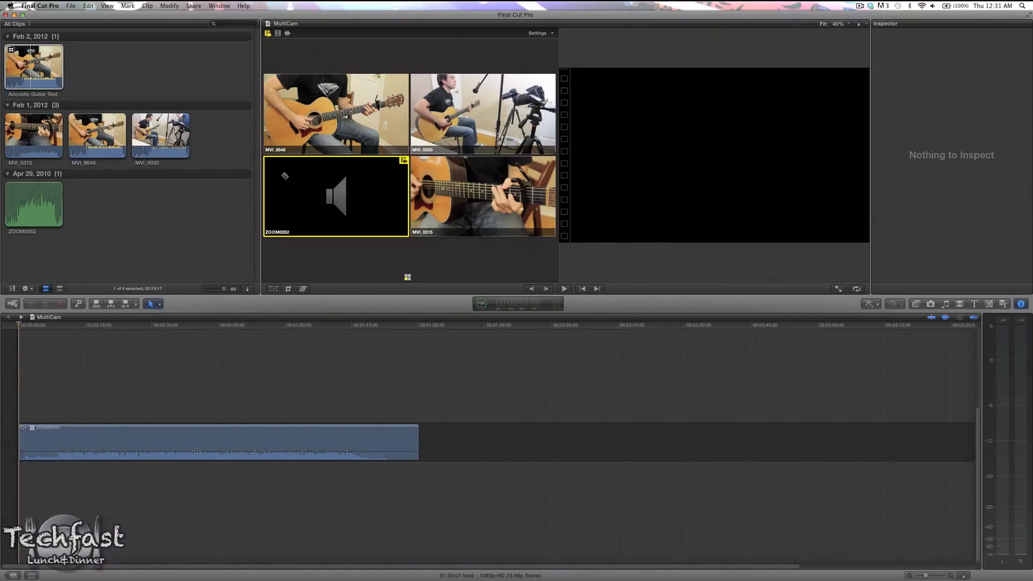
pyautogui.click(64, 376)
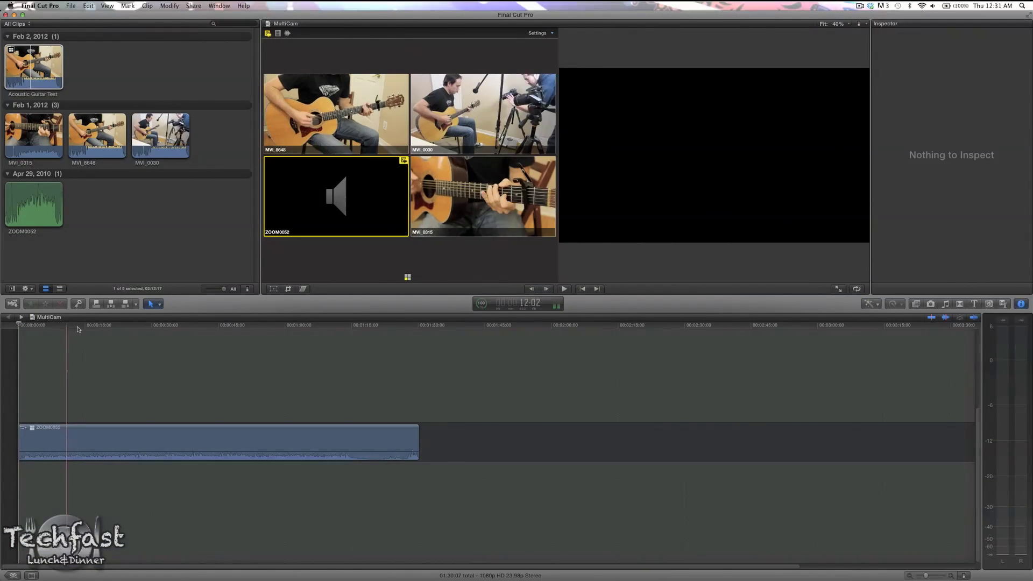
pyautogui.press('space')
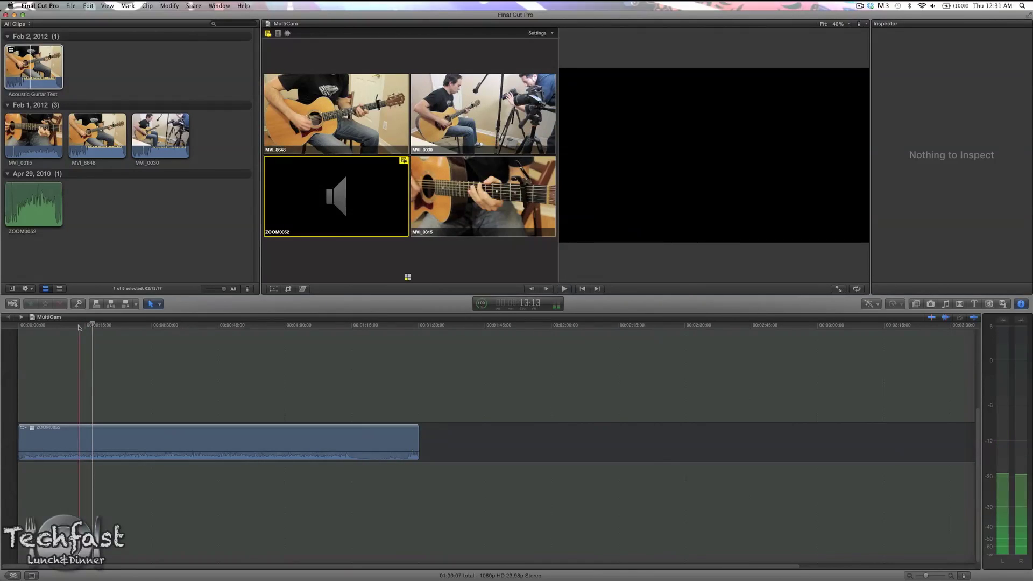
pyautogui.press('space')
pyautogui.click(21, 326)
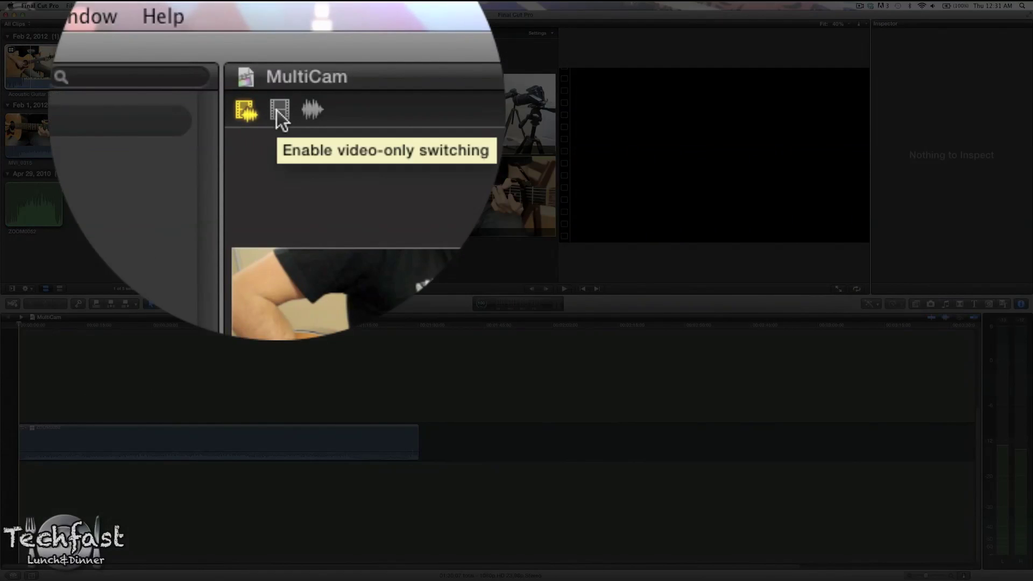
# - Switch video only to the MVI_0315 close-up, keeping ZOOM0052 audio, and preview it
pyautogui.click(278, 112)
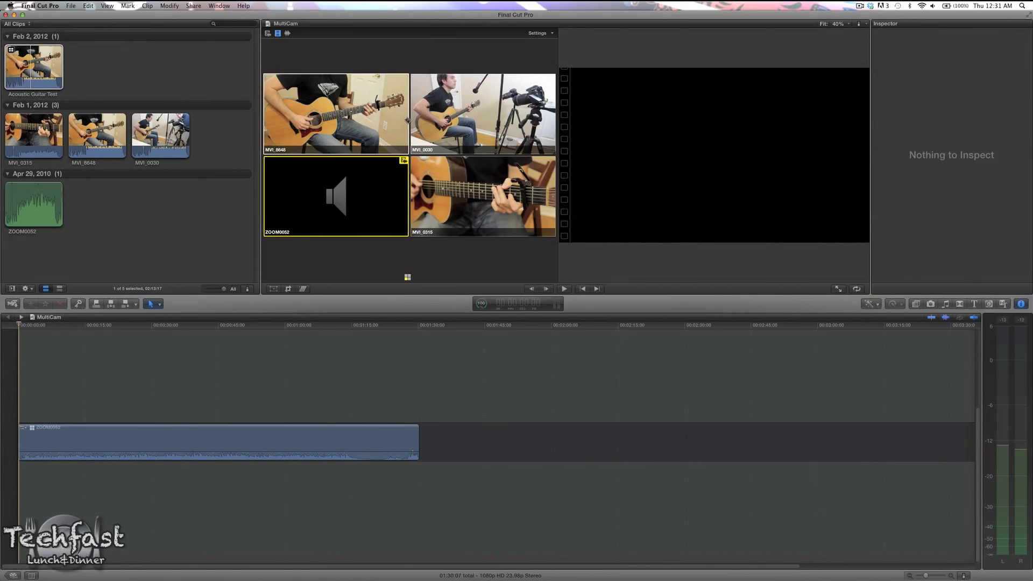
pyautogui.click(467, 180)
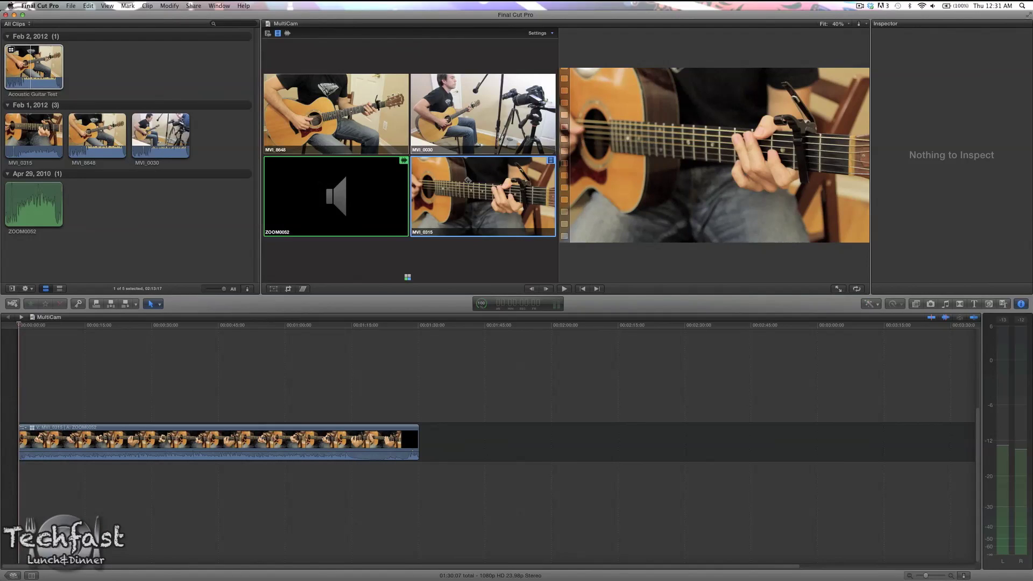
pyautogui.click(85, 329)
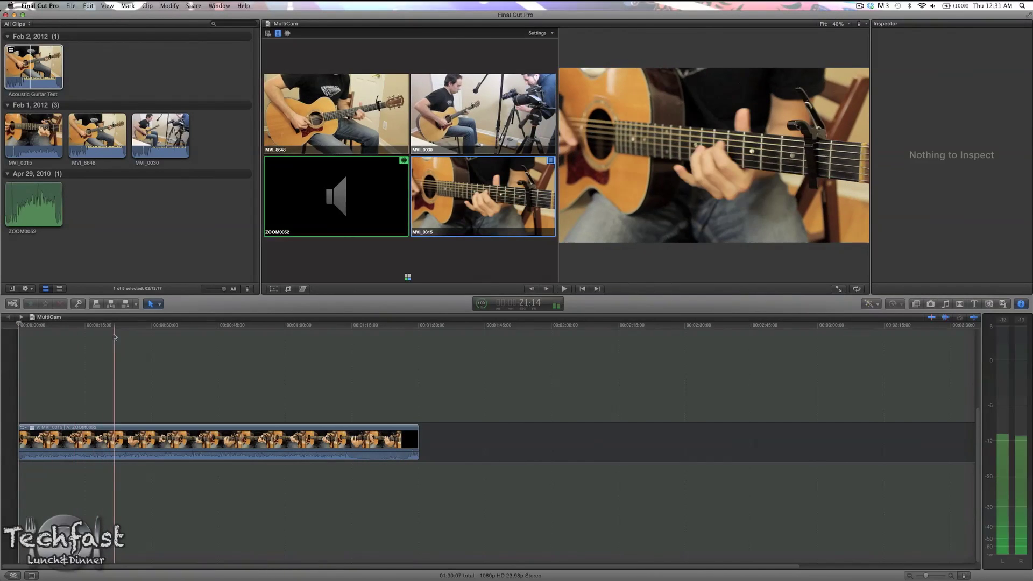
pyautogui.press('space')
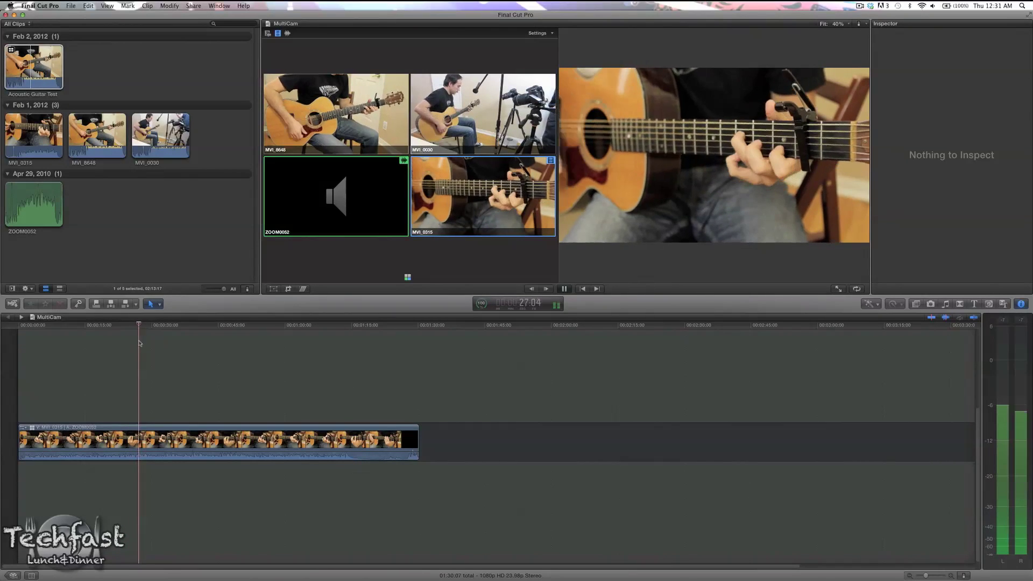
pyautogui.press('space')
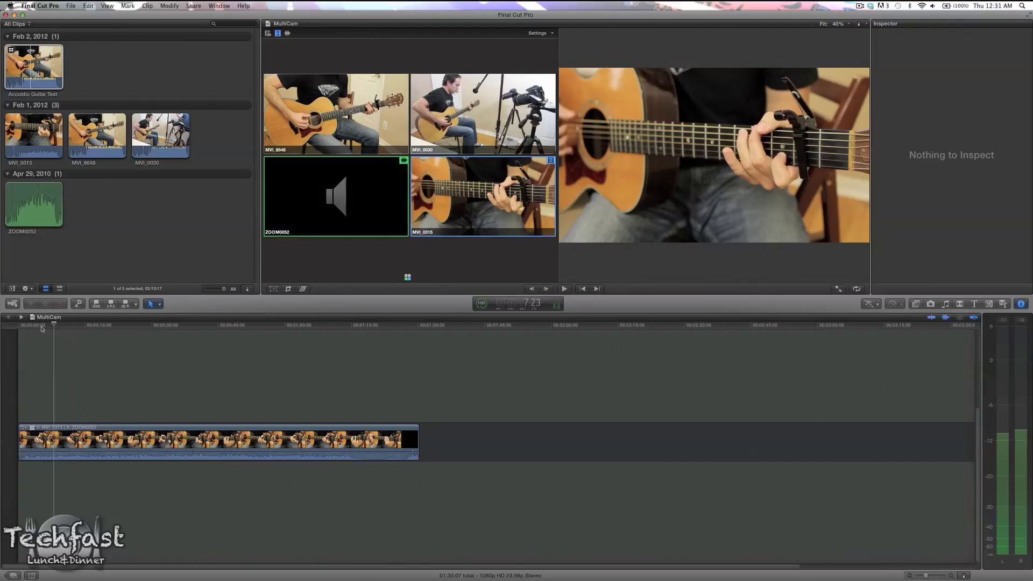
# - Live-cut during playback through MVI_8648, MVI_0315, MVI_8648, MVI_0030, MVI_0315, MVI_8648, ending on MVI_0030
pyautogui.click(16, 325)
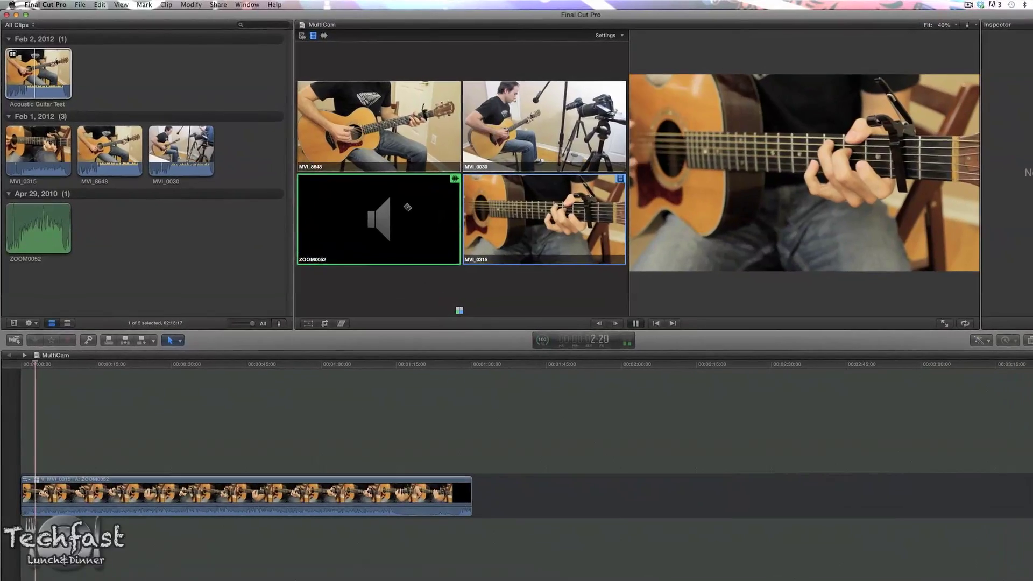
pyautogui.click(362, 142)
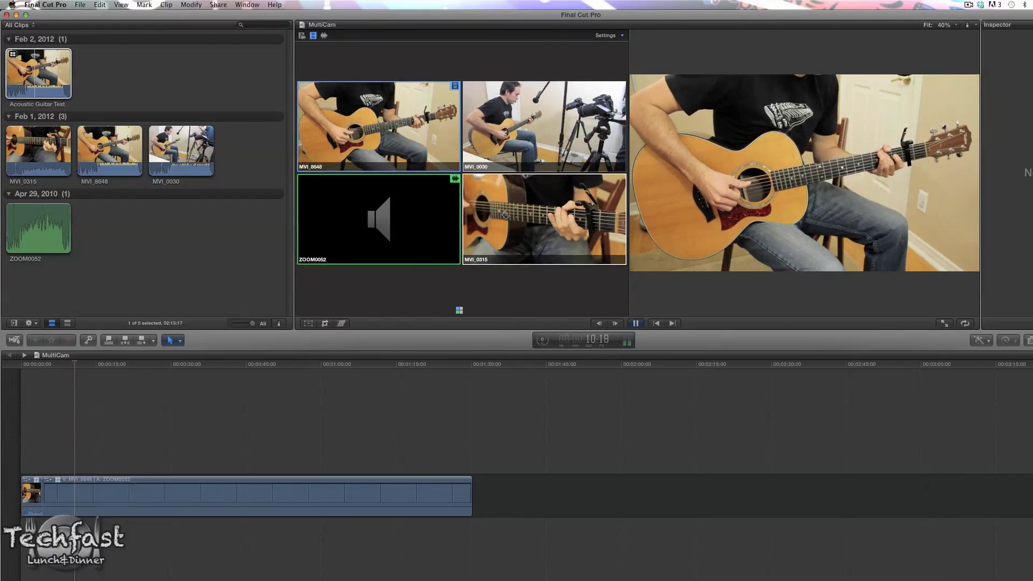
pyautogui.click(506, 215)
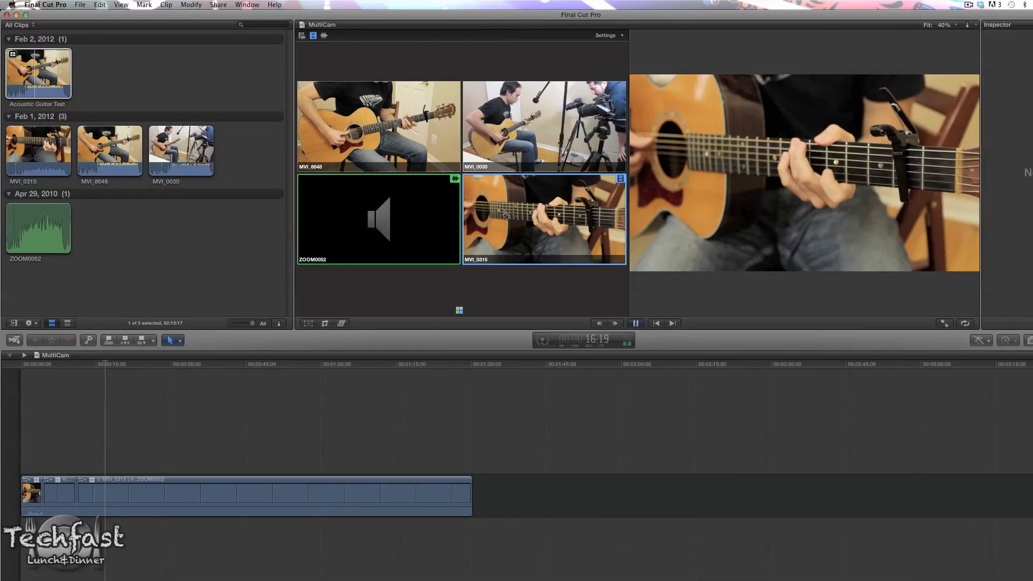
pyautogui.press('1')
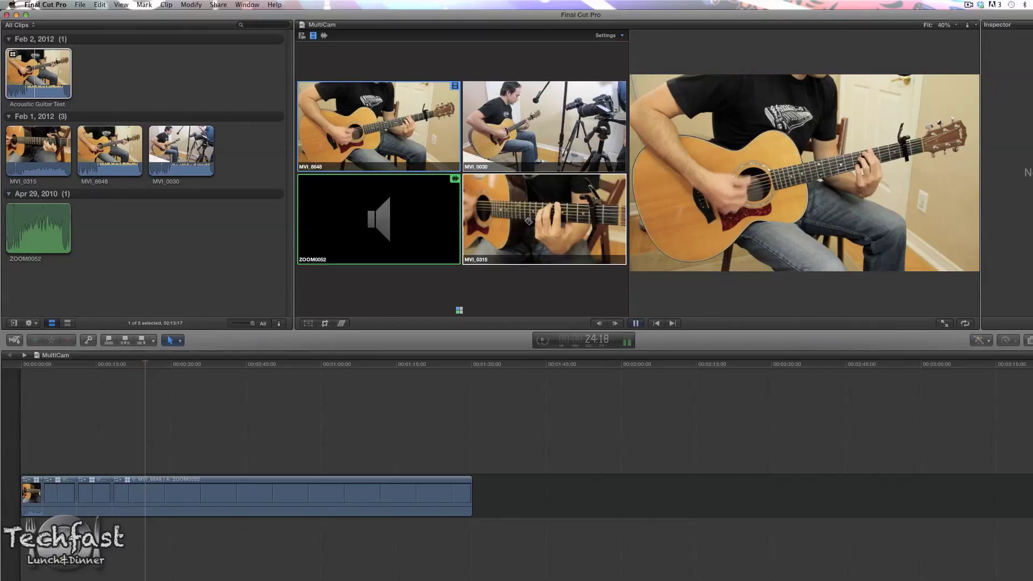
pyautogui.click(512, 151)
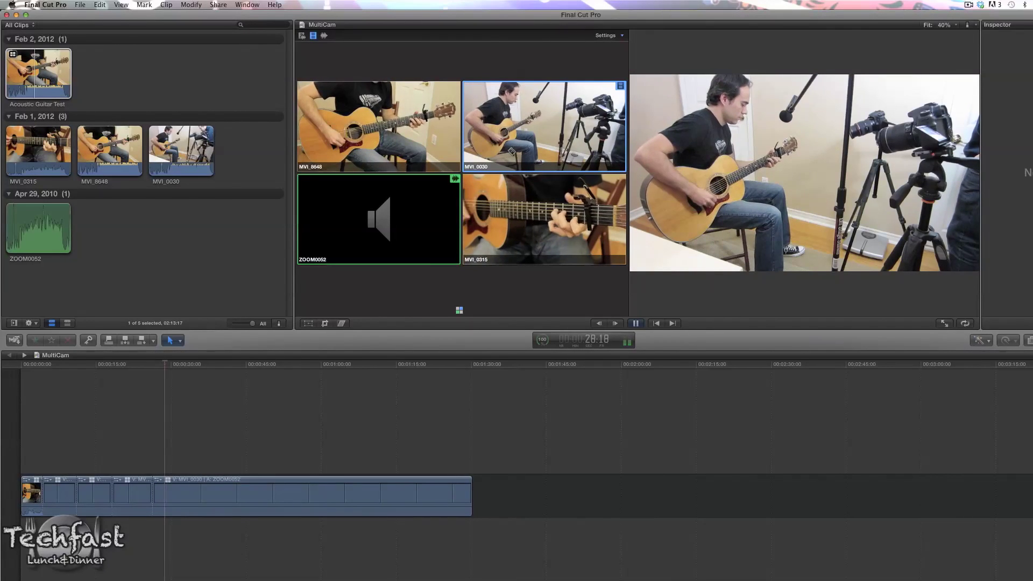
pyautogui.click(523, 191)
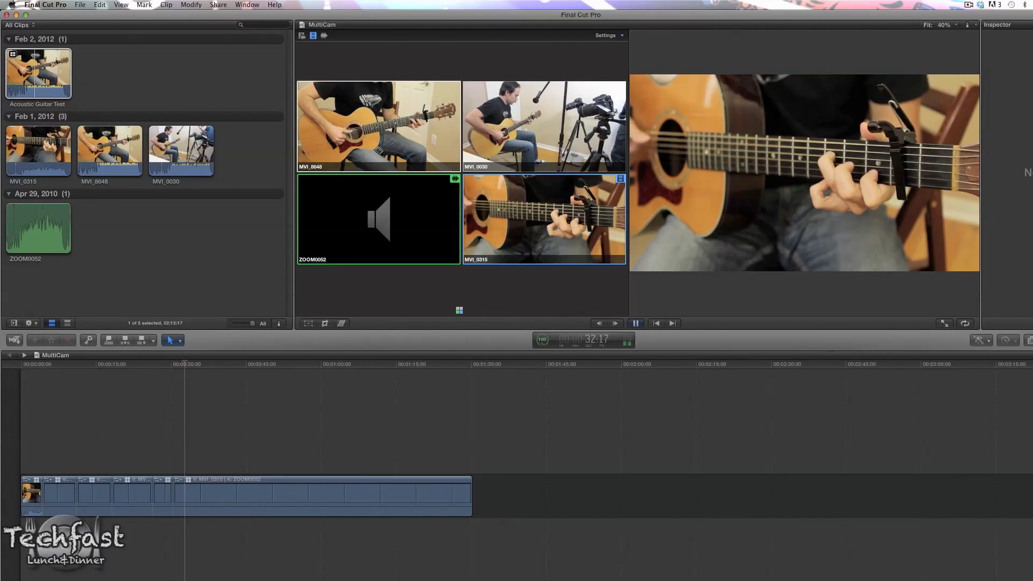
pyautogui.click(365, 124)
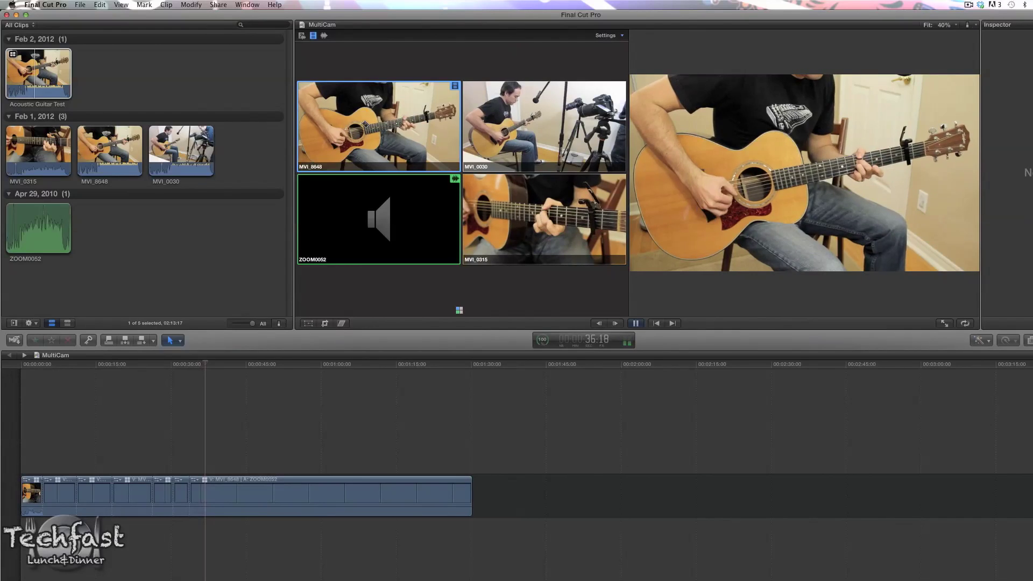
pyautogui.click(490, 136)
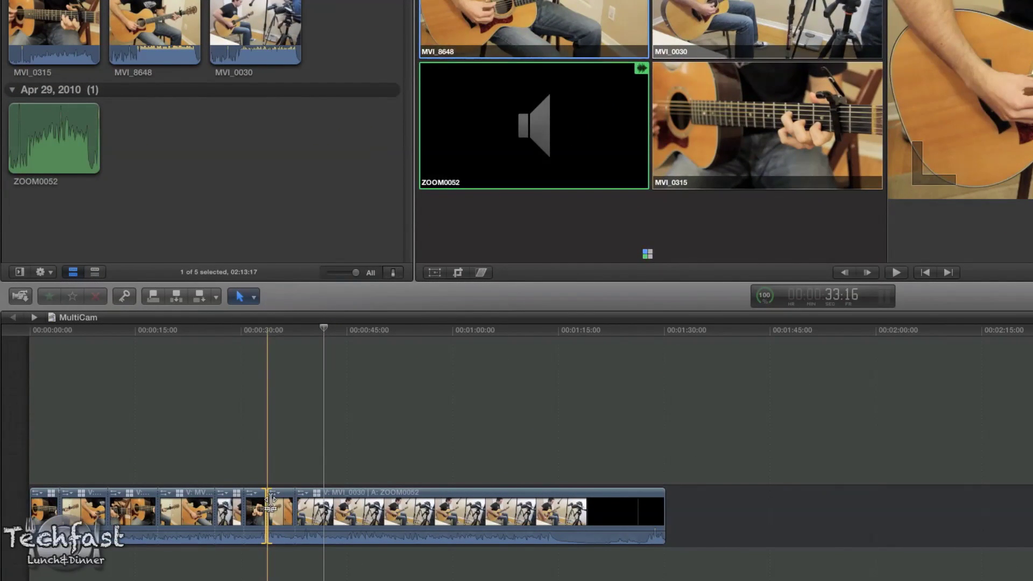
# - Roll the selected angle cut about +10 frames later
pyautogui.moveTo(270, 503); pyautogui.dragTo(272, 503)
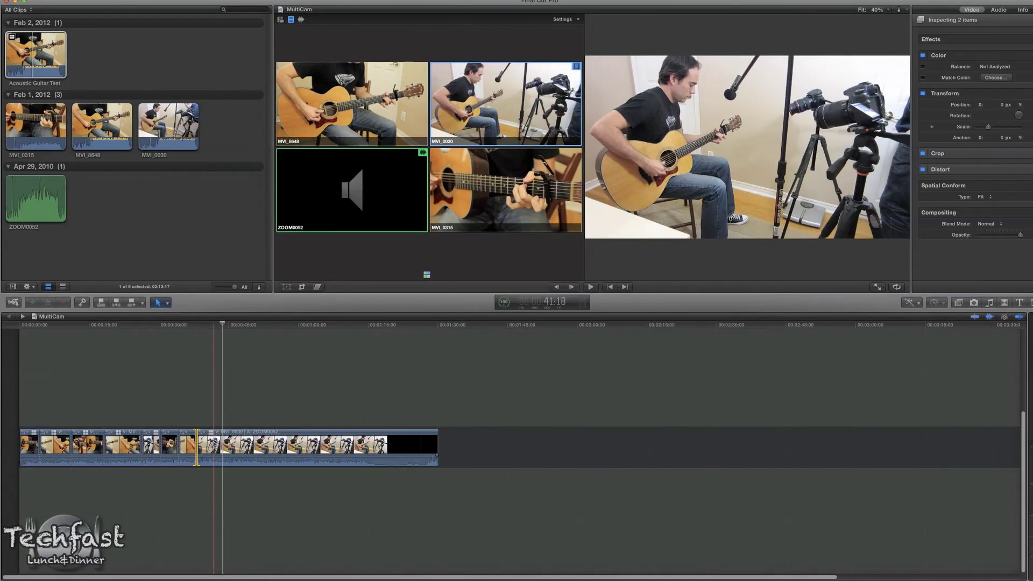
# - Inside the multicam clip, Match Color MVI_0030 to an MVI_8648 frame, then return to the project
pyautogui.doubleClick(33, 54)
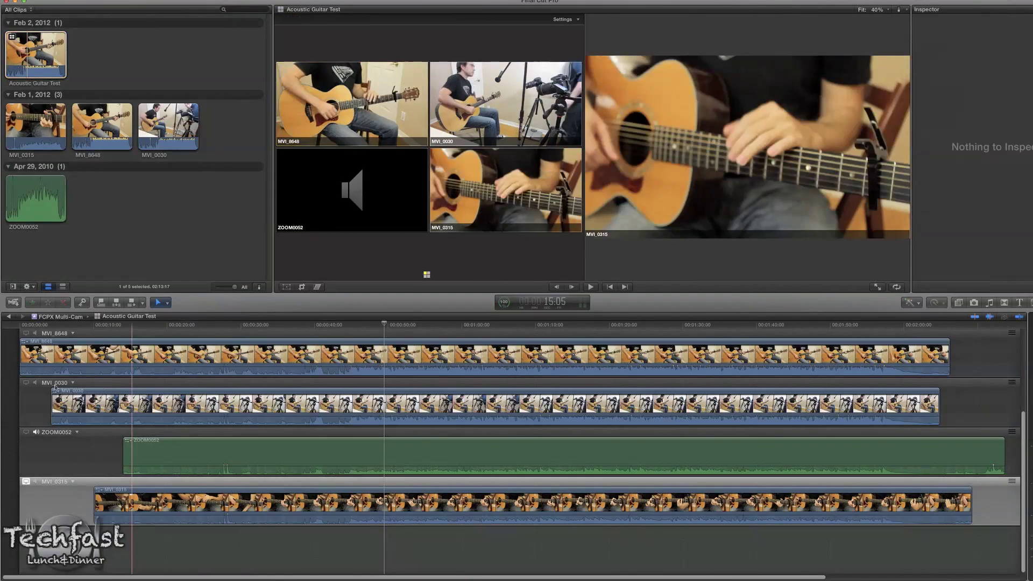
pyautogui.click(26, 383)
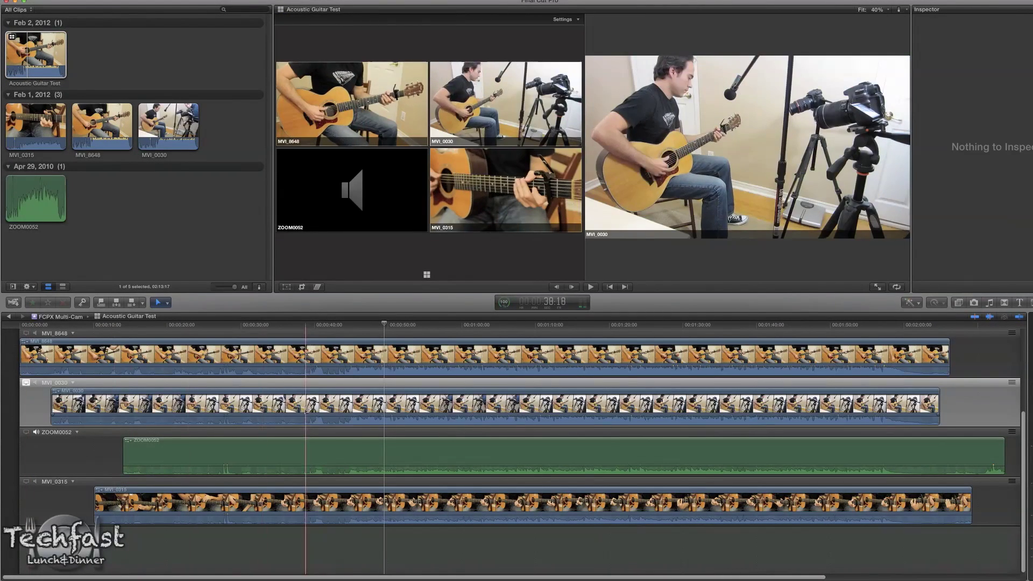
pyautogui.click(384, 406)
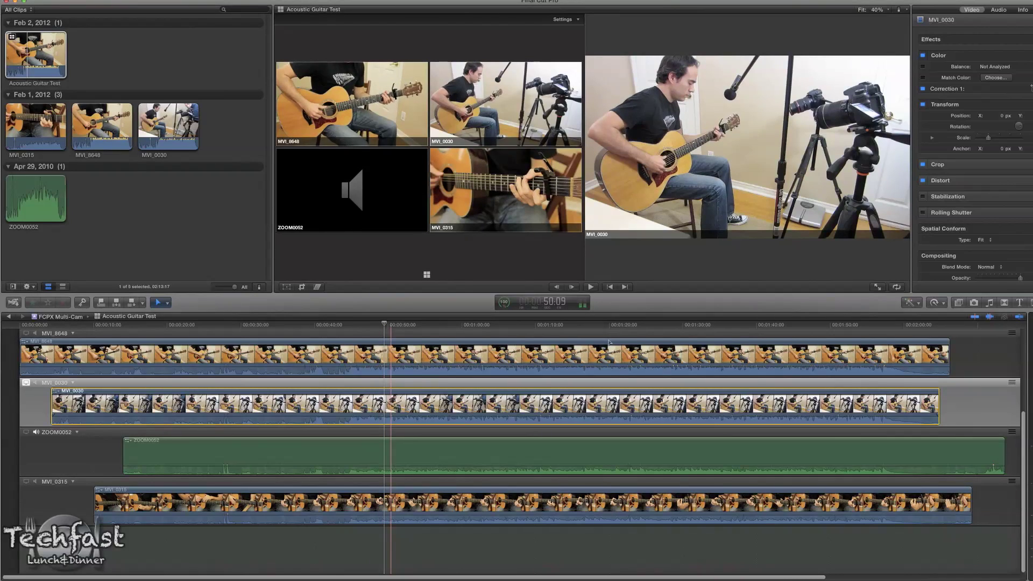
pyautogui.click(918, 303)
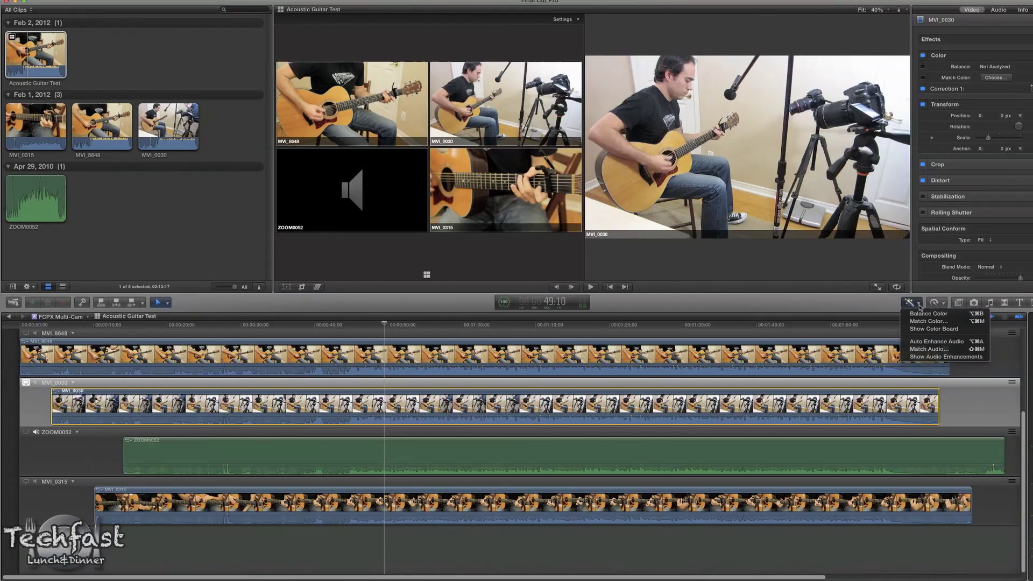
pyautogui.click(921, 325)
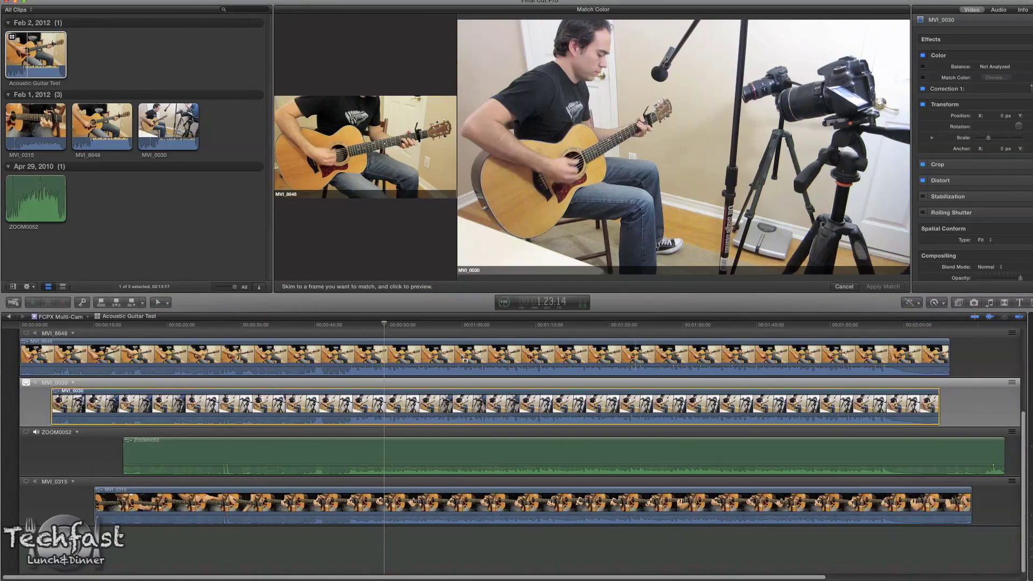
pyautogui.click(446, 362)
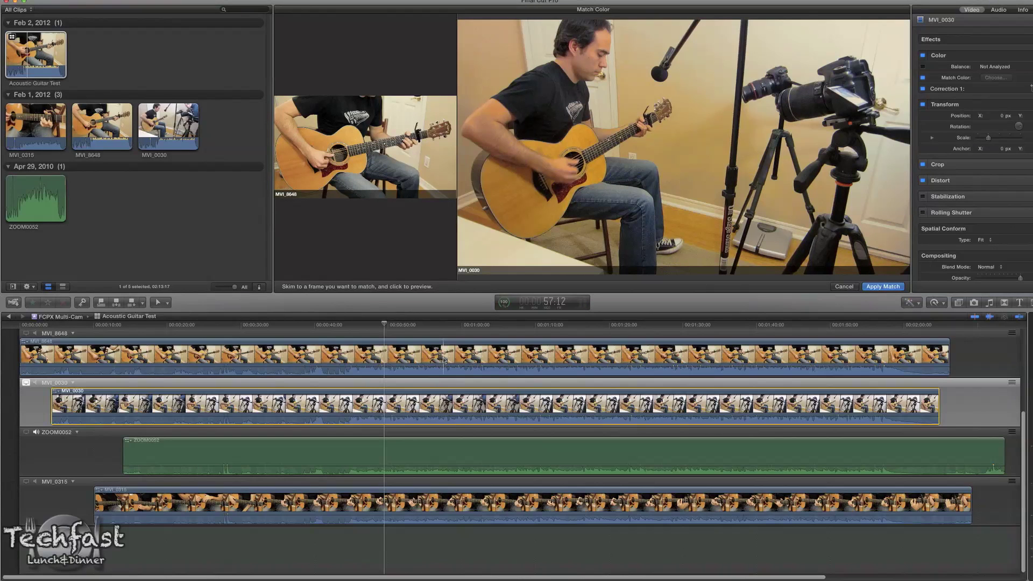
pyautogui.click(882, 287)
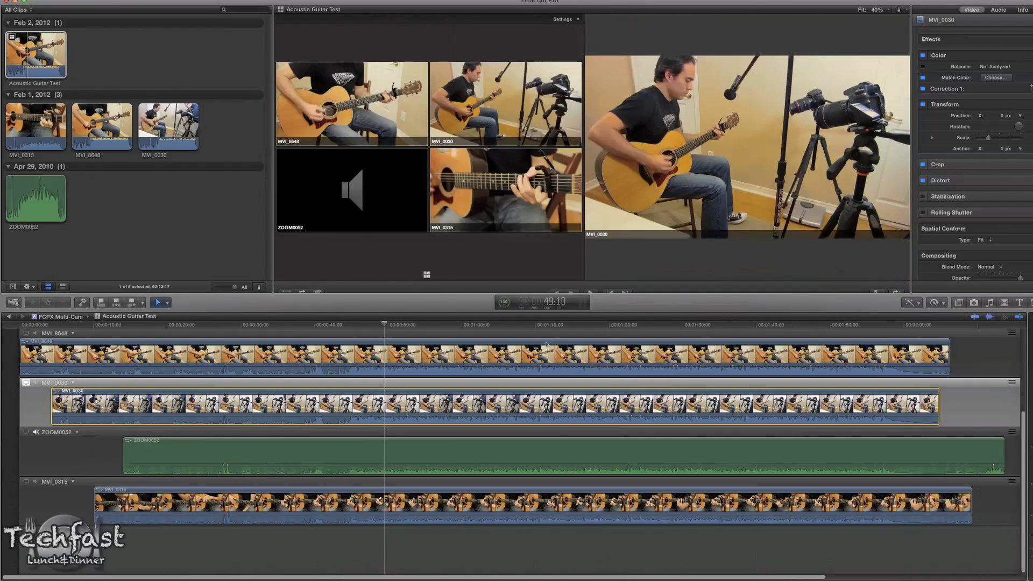
pyautogui.click(10, 317)
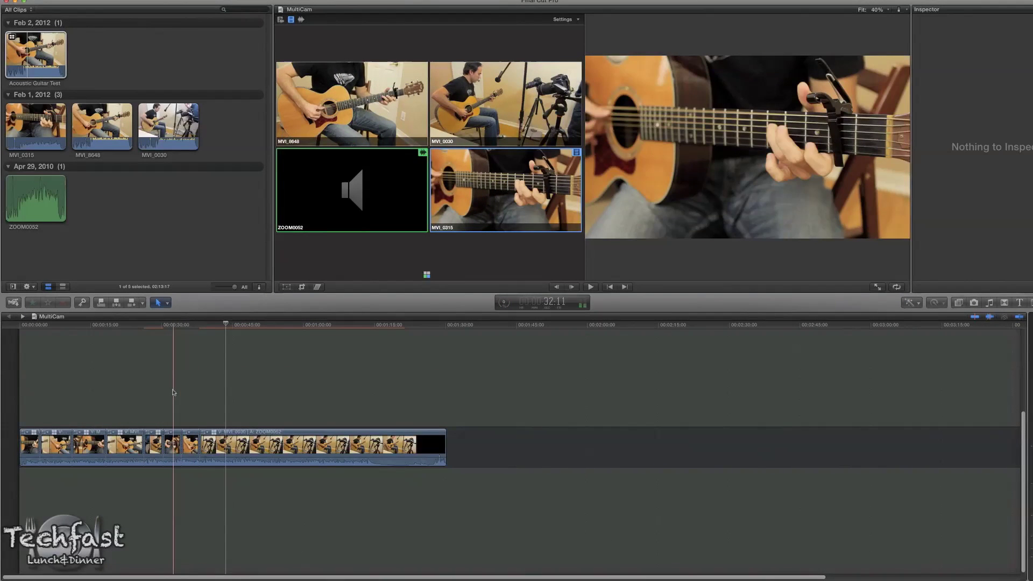
# - Cut to MVI_8648 during playback and shorten the end of the last clip
pyautogui.press('space')
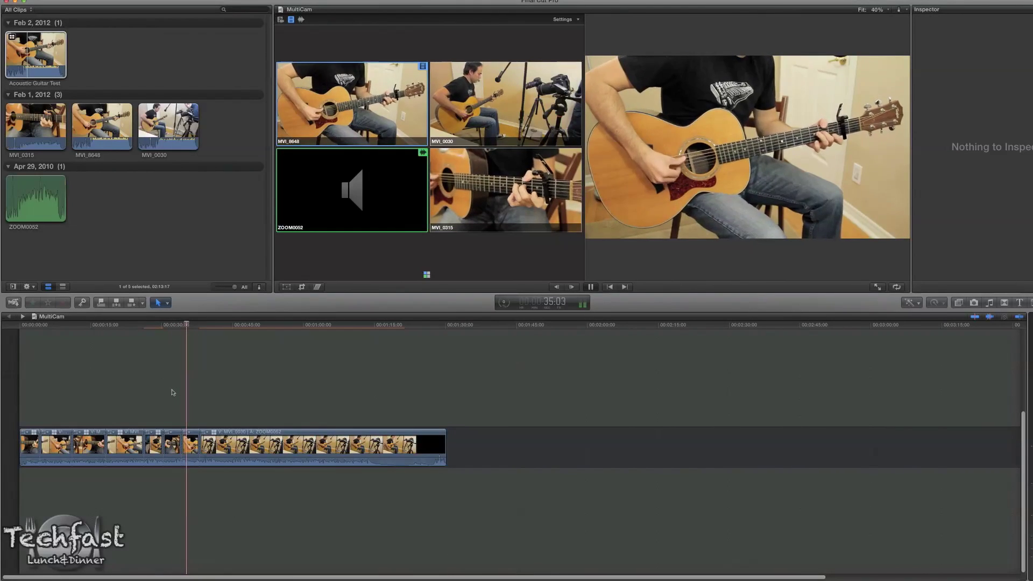
pyautogui.press('1')
pyautogui.moveTo(446, 444); pyautogui.dragTo(374, 442)
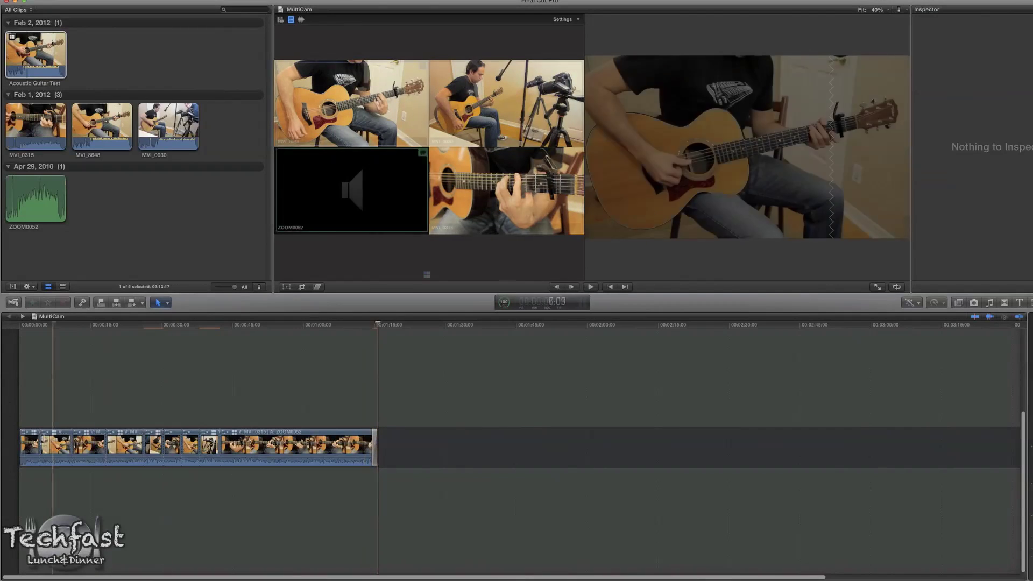
# - Combine all timeline clips into a compound clip and apply the Vignette effect
pyautogui.press('super+a')
pyautogui.rightClick(90, 444)
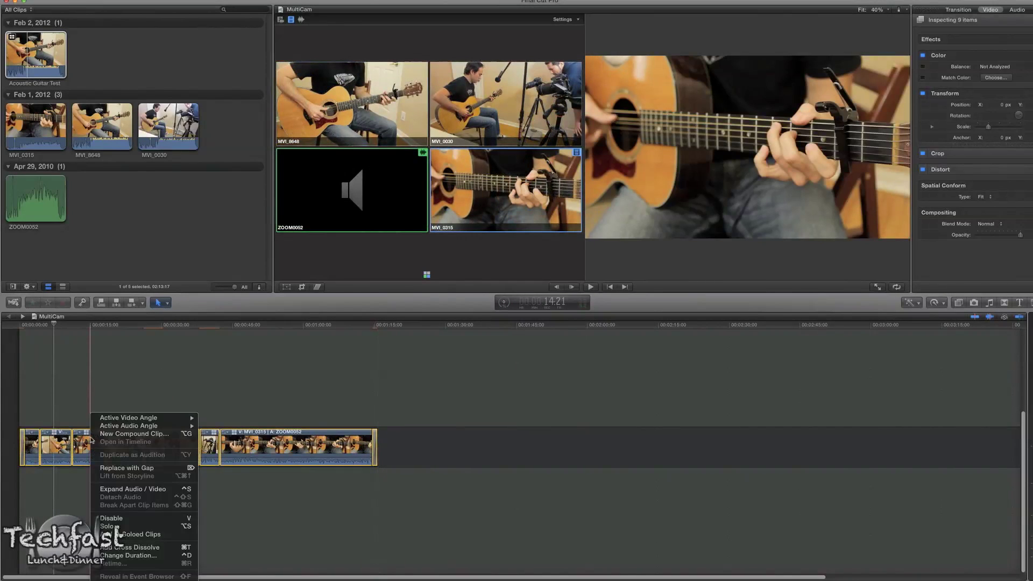
pyautogui.click(119, 434)
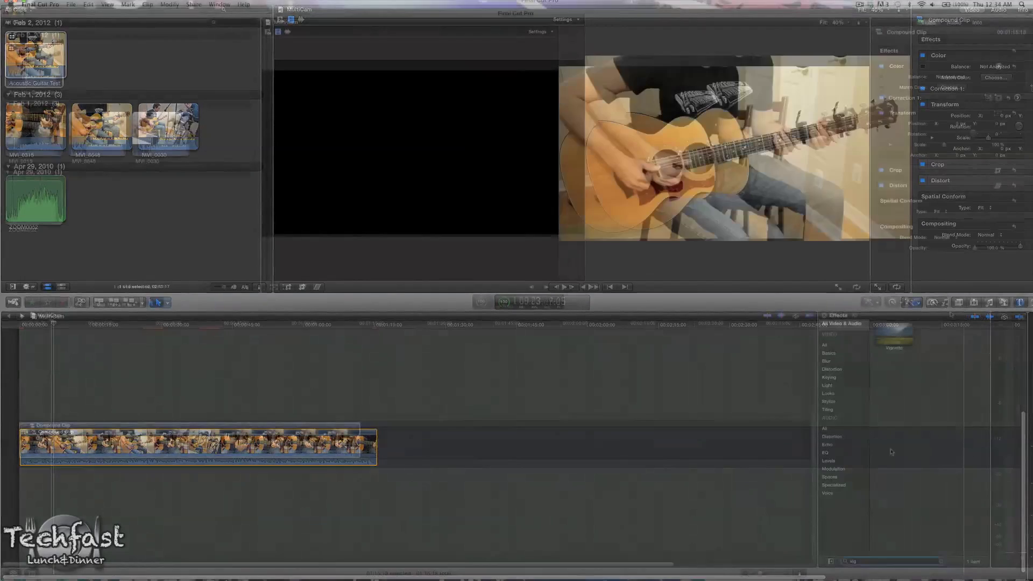
pyautogui.moveTo(894, 333); pyautogui.dragTo(237, 441)
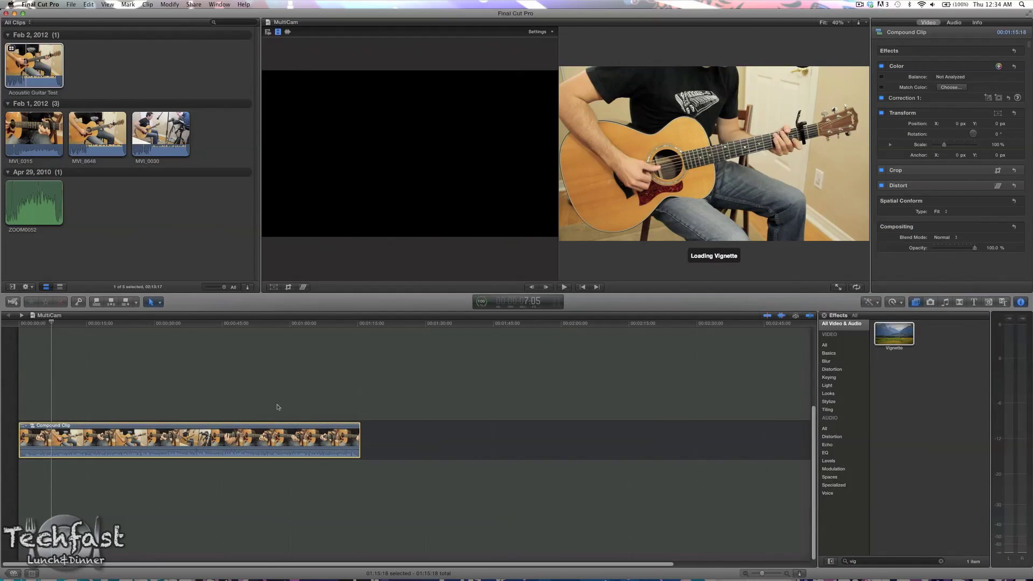
# - Reduce the Vignette size to 0.45 and play the compound clip to review it
pyautogui.moveTo(958, 94); pyautogui.dragTo(948, 95)
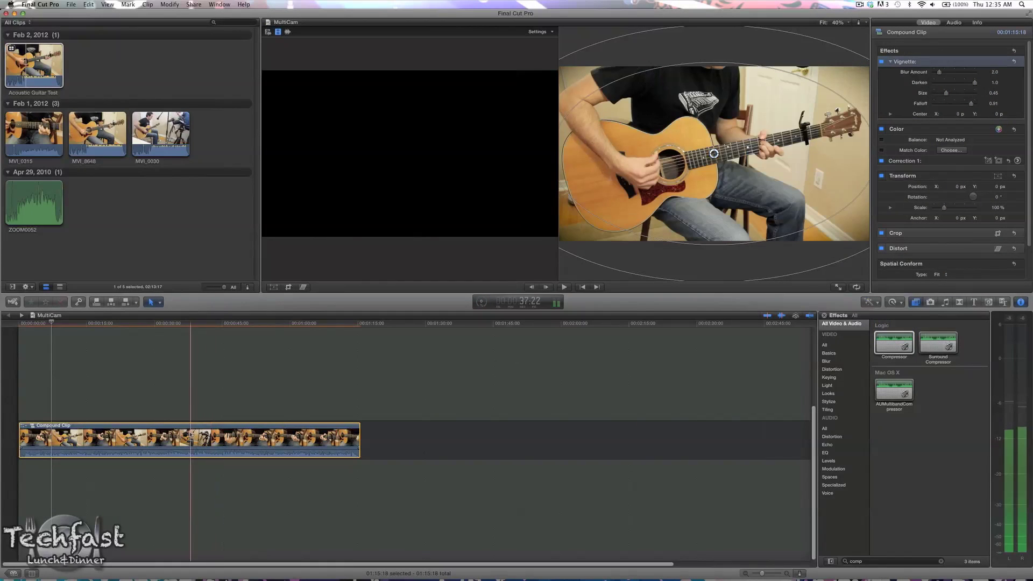
pyautogui.press('space')
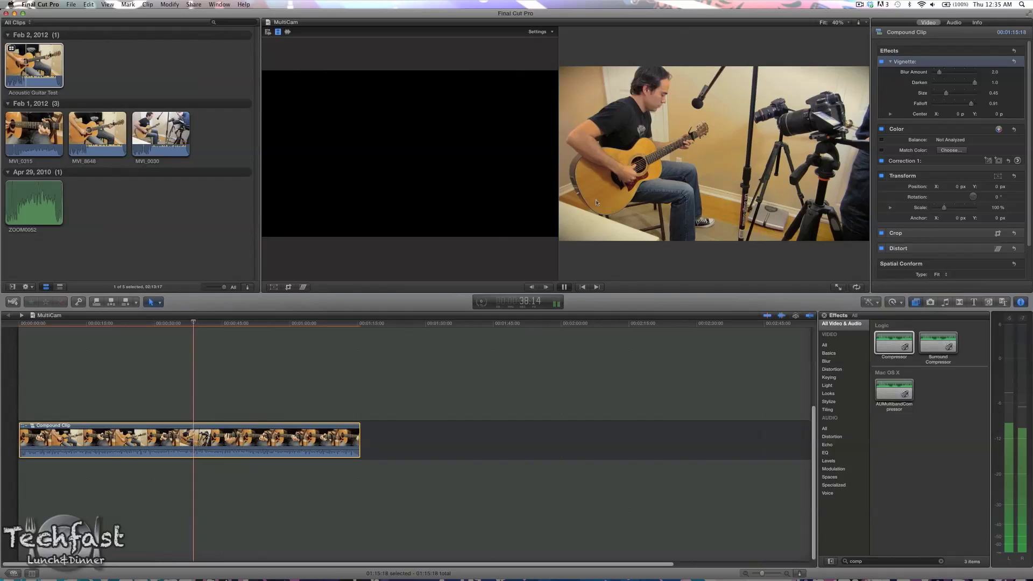
pyautogui.click(954, 22)
# - Set the Compressor gain to 2.0 dB and toggle the effect off and on to compare, leaving it on
pyautogui.click(1004, 61)
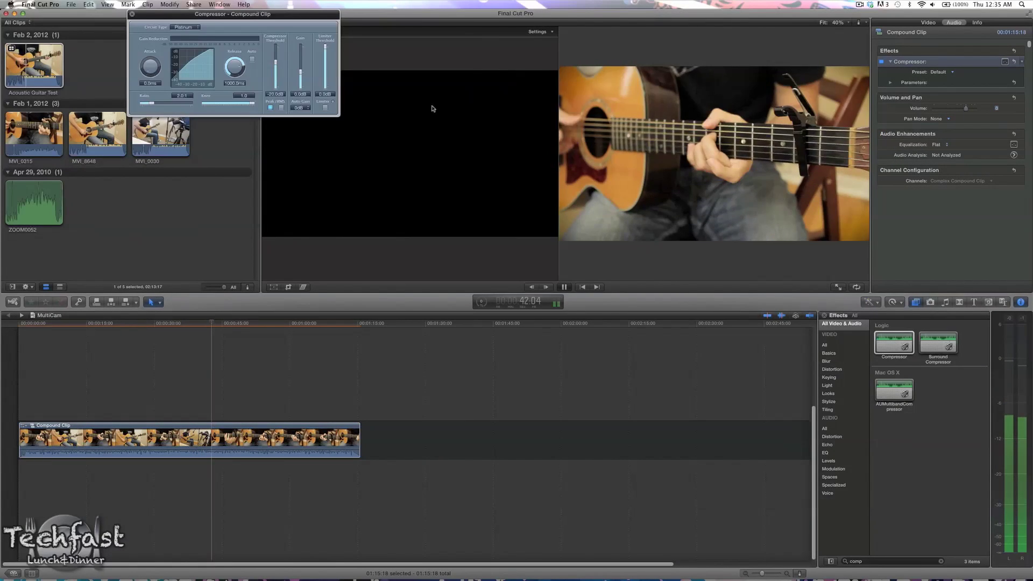
pyautogui.moveTo(301, 71); pyautogui.dragTo(307, 92)
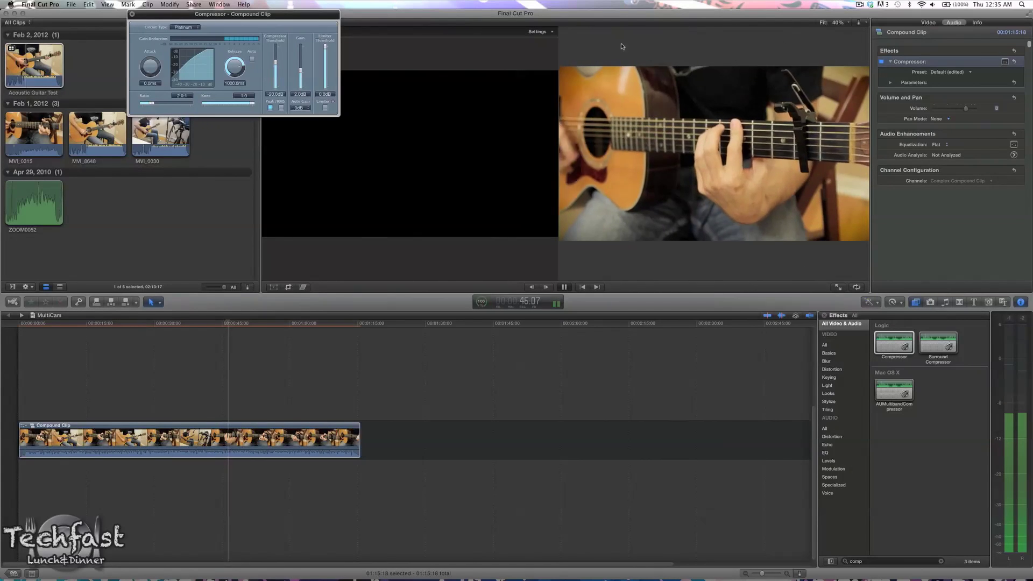
pyautogui.click(882, 62)
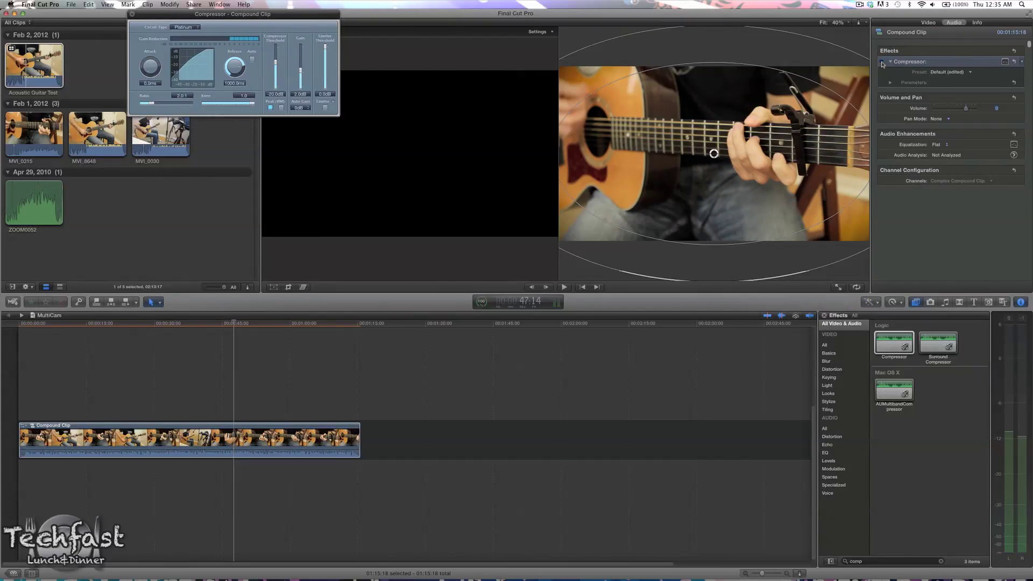
pyautogui.click(882, 62)
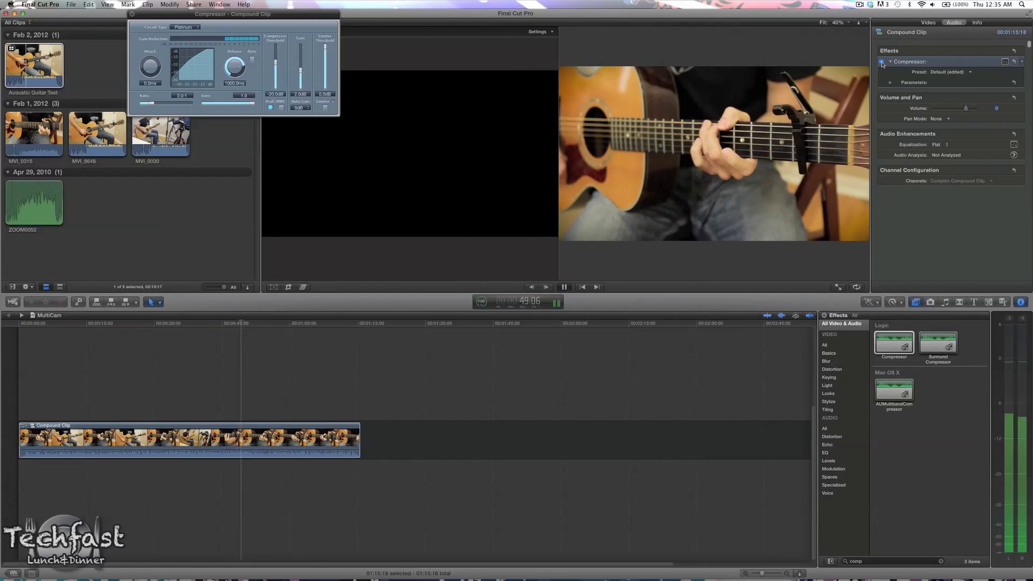
pyautogui.click(882, 62)
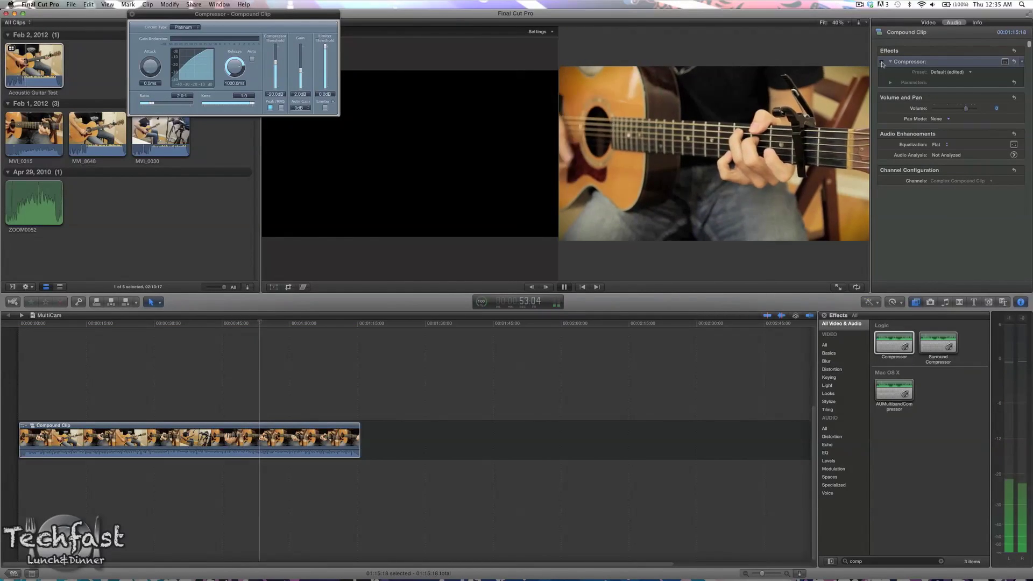
pyautogui.click(882, 62)
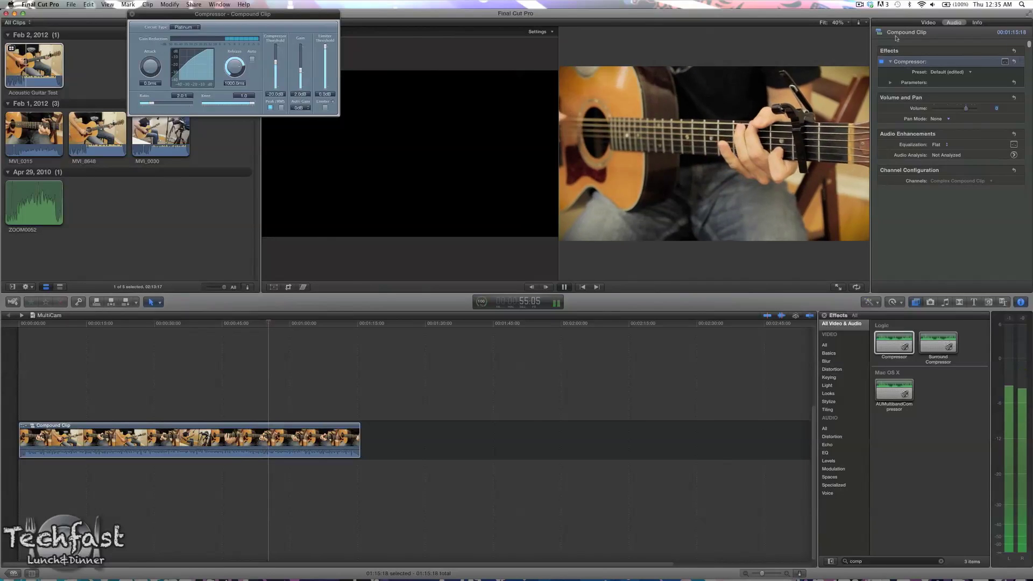